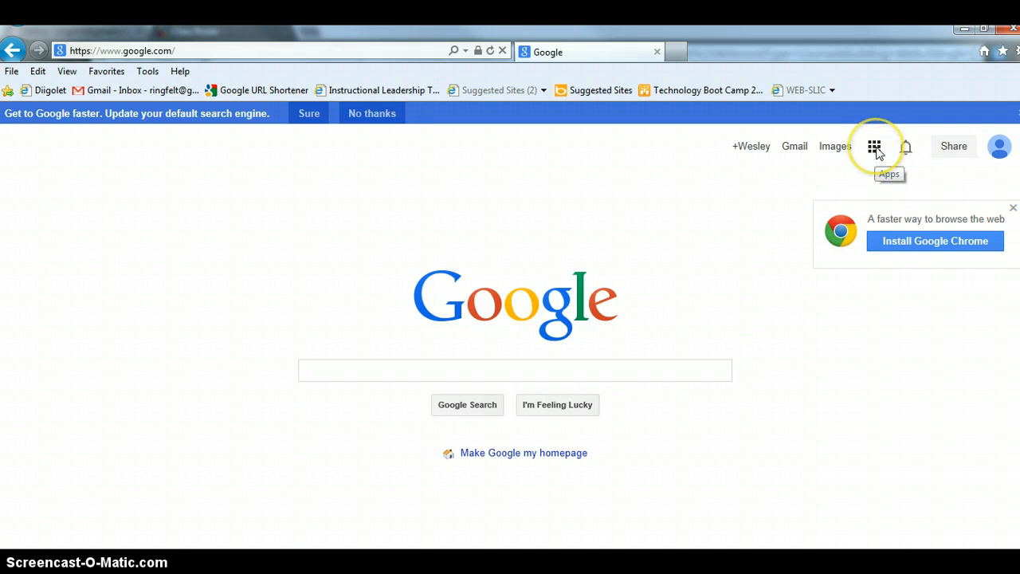
Go to Google Drive from the Google home page and create a new form.
left_click(875, 149)
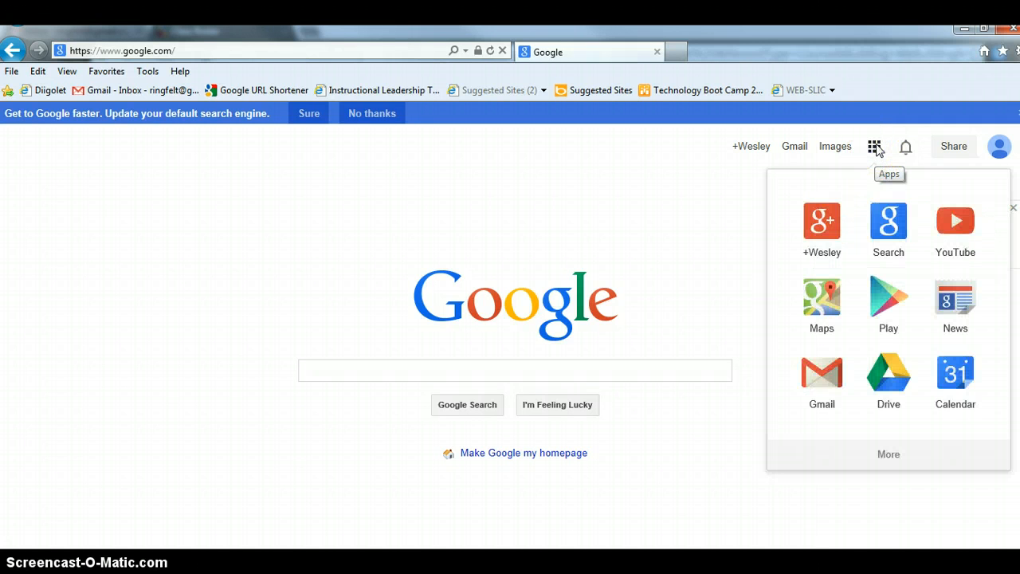
left_click(886, 381)
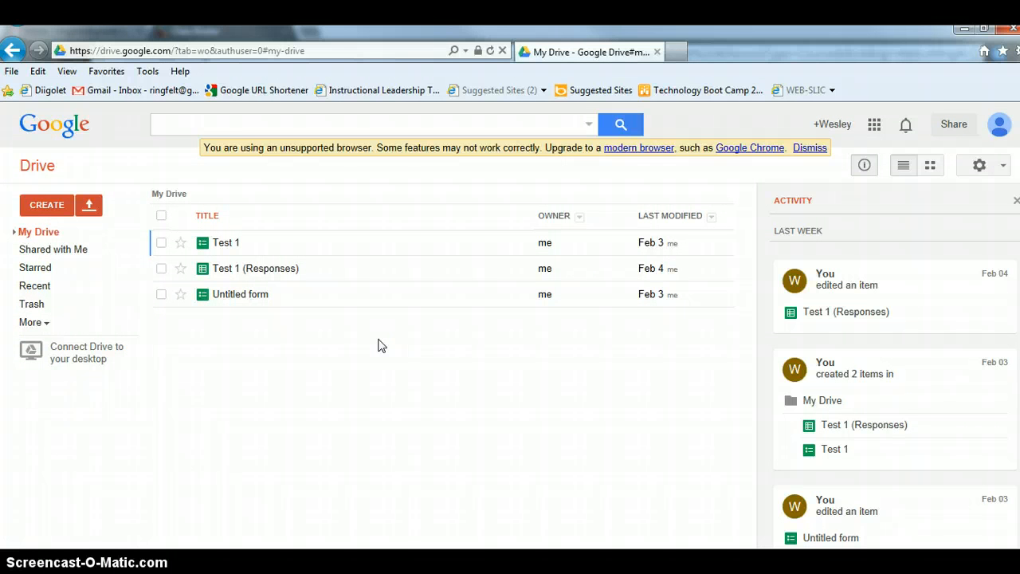
left_click(369, 331)
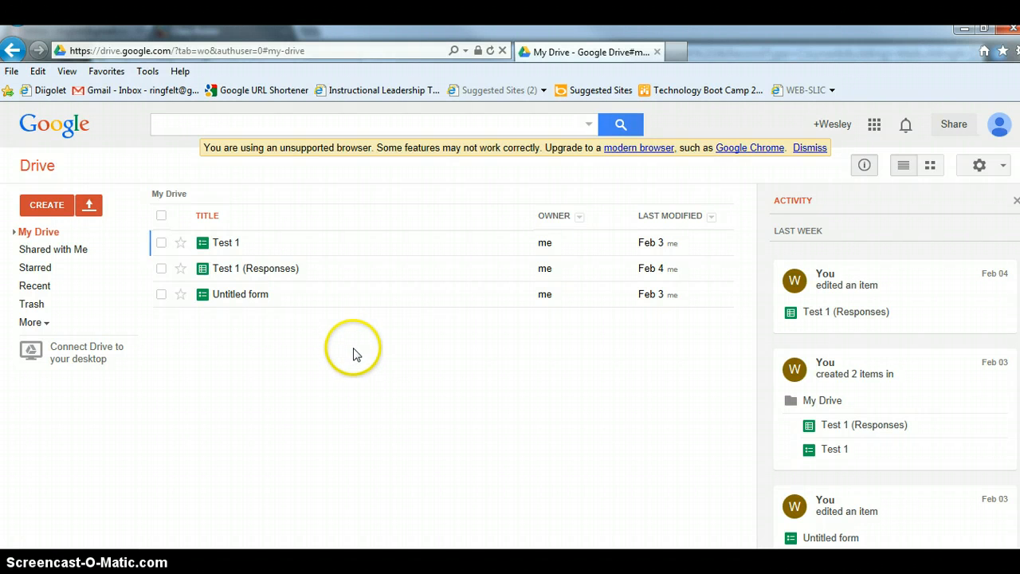
left_click(43, 207)
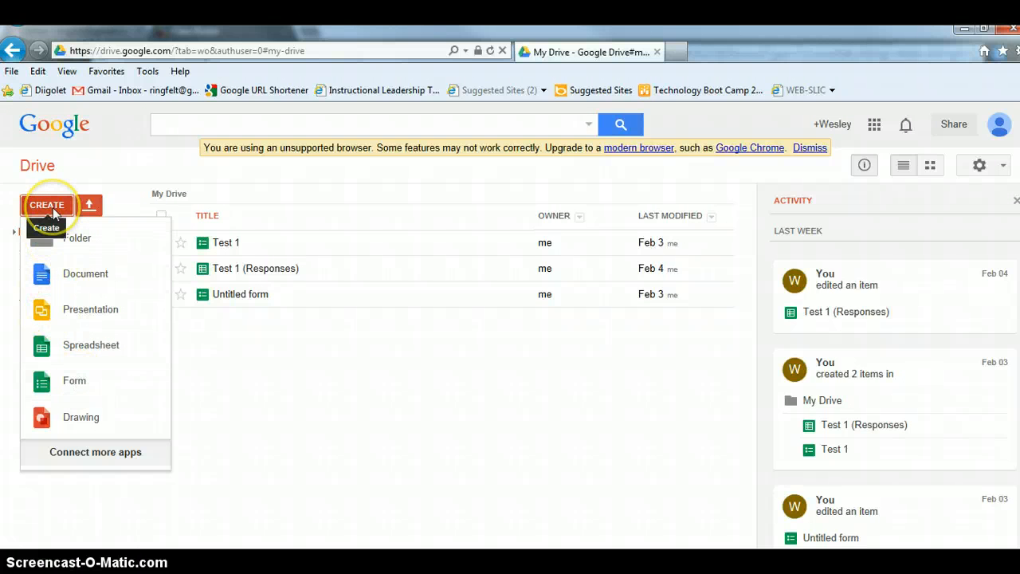
left_click(97, 383)
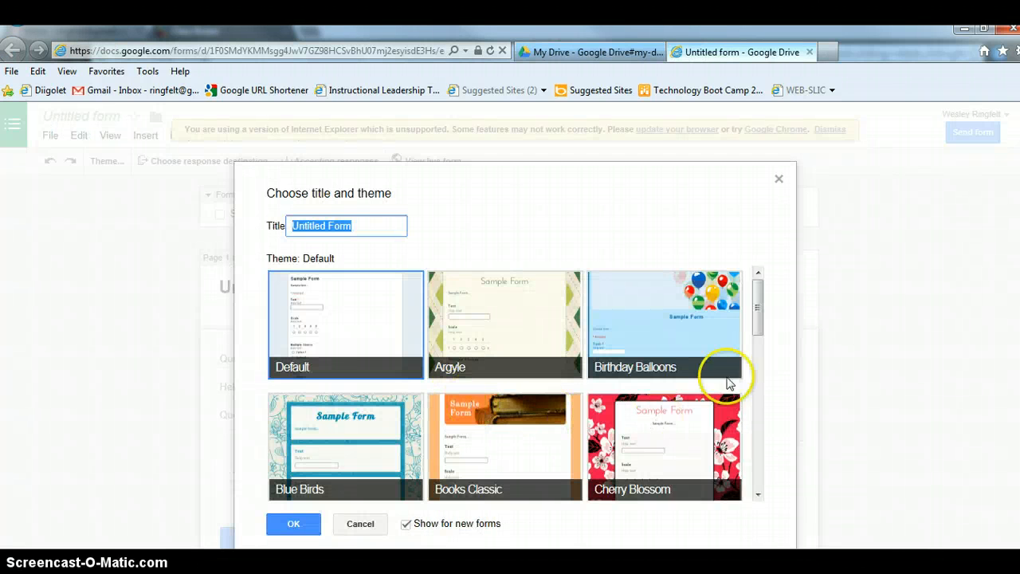
Title the new form "Research Survey" and apply the Default theme.
left_click_drag(758, 298, 778, 268)
left_click(358, 320)
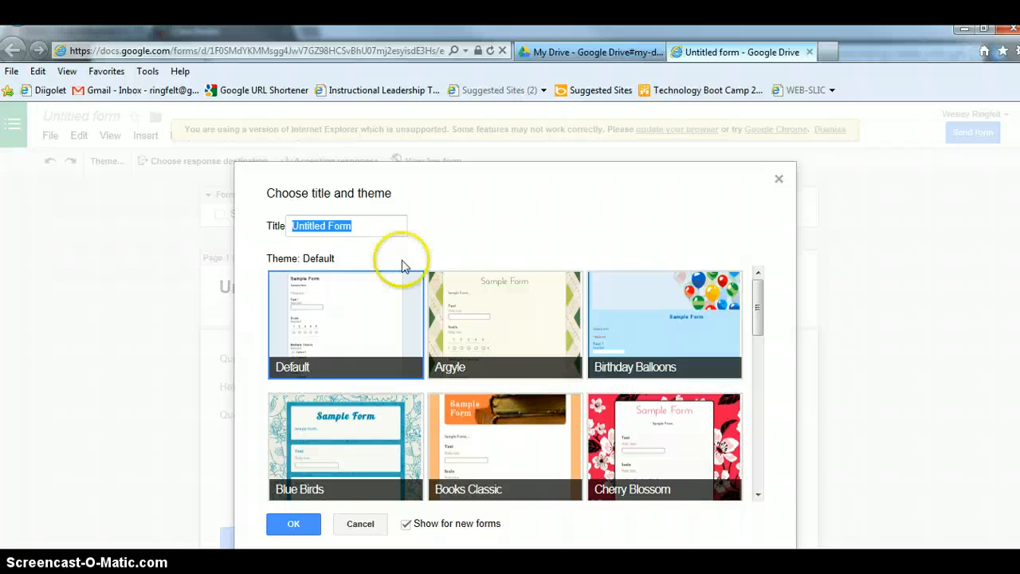
left_click_drag(369, 227, 276, 224)
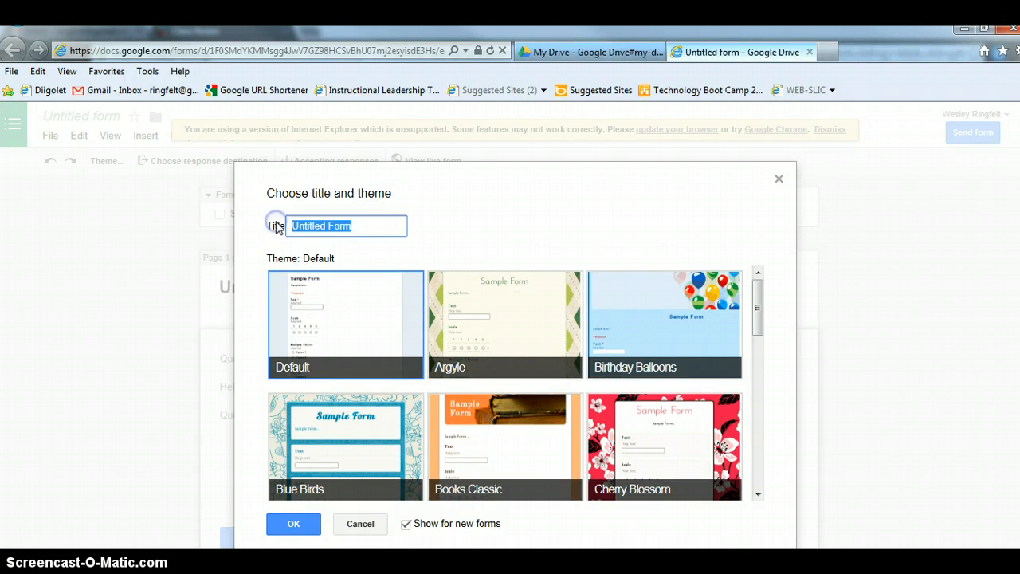
type("Research Survey")
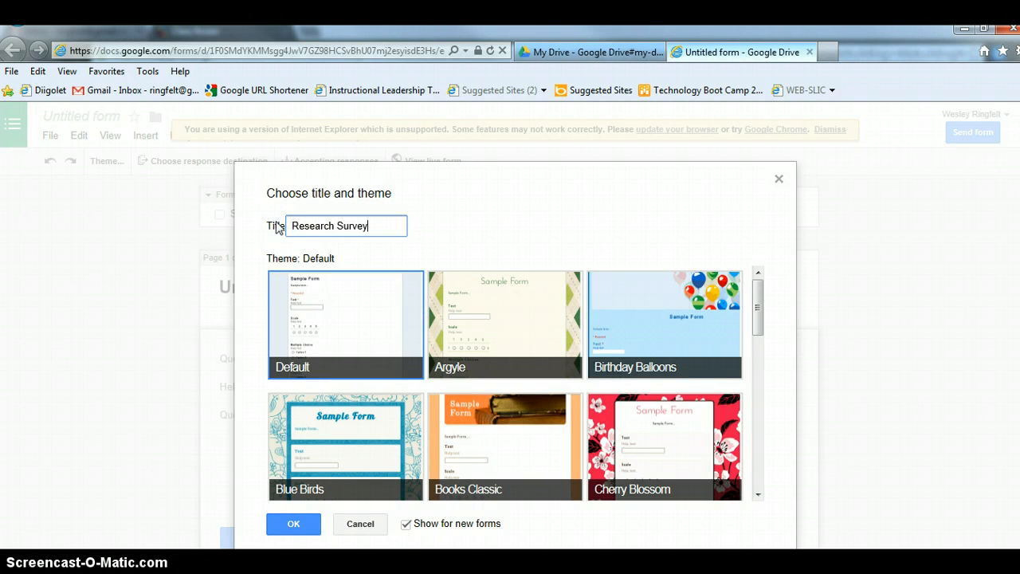
left_click(291, 299)
left_click(287, 523)
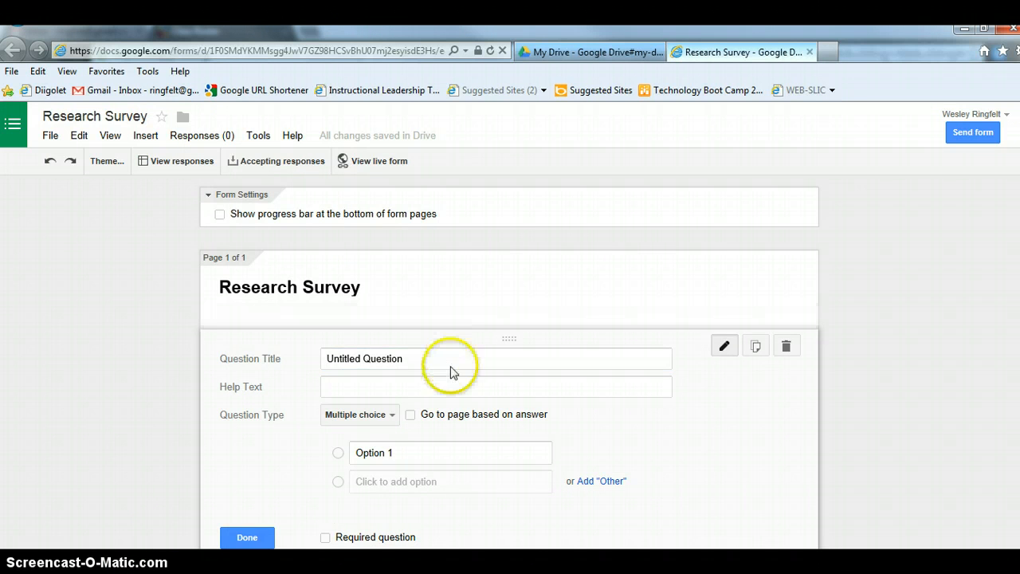
Set the first question's title to "Please pick your age range:".
scroll(451, 364, "down", 2)
scroll(452, 371, "down", 2)
scroll(449, 372, "up", 3)
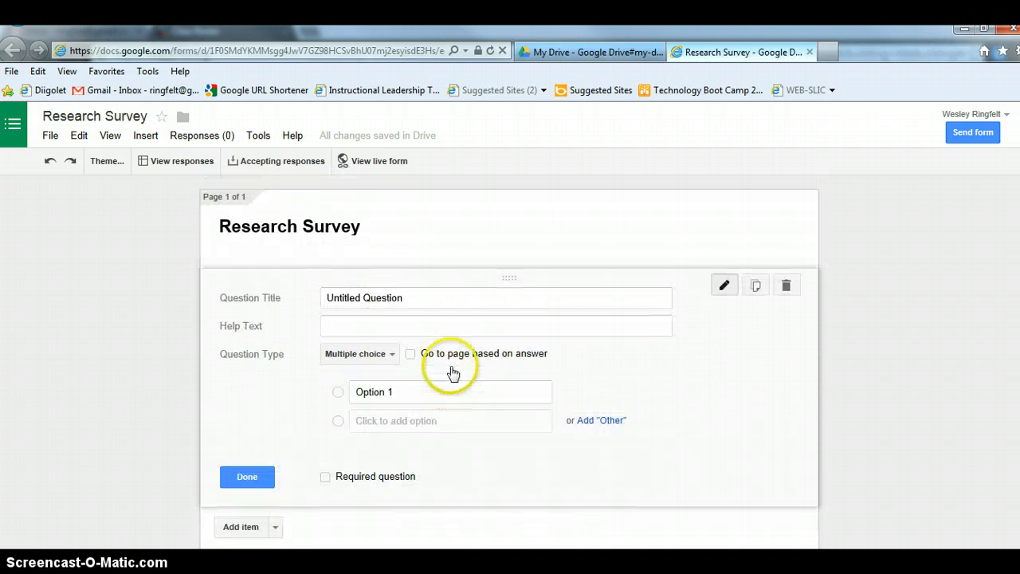
triple_click(439, 300)
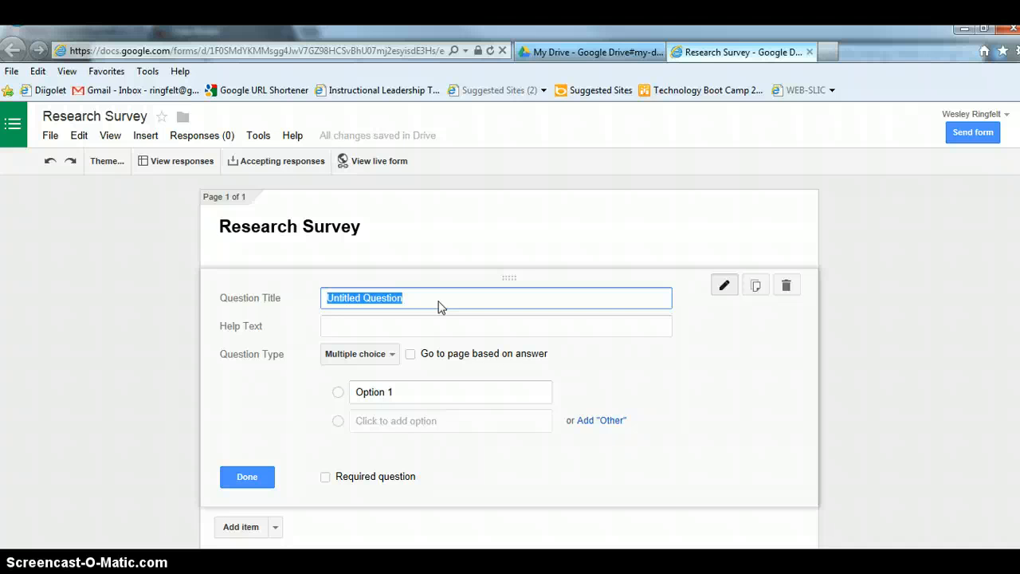
type("Please p")
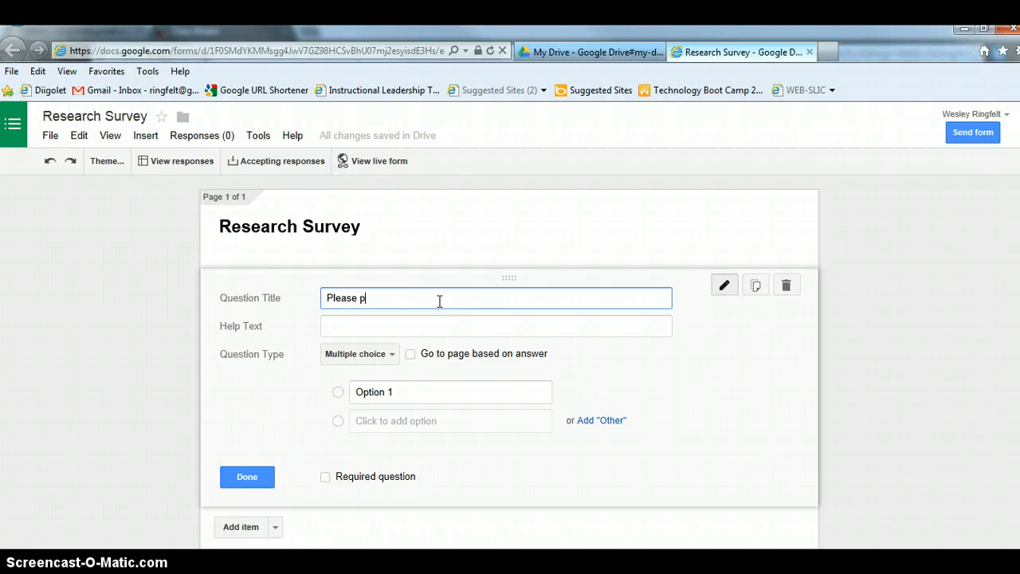
type("ick your age range:")
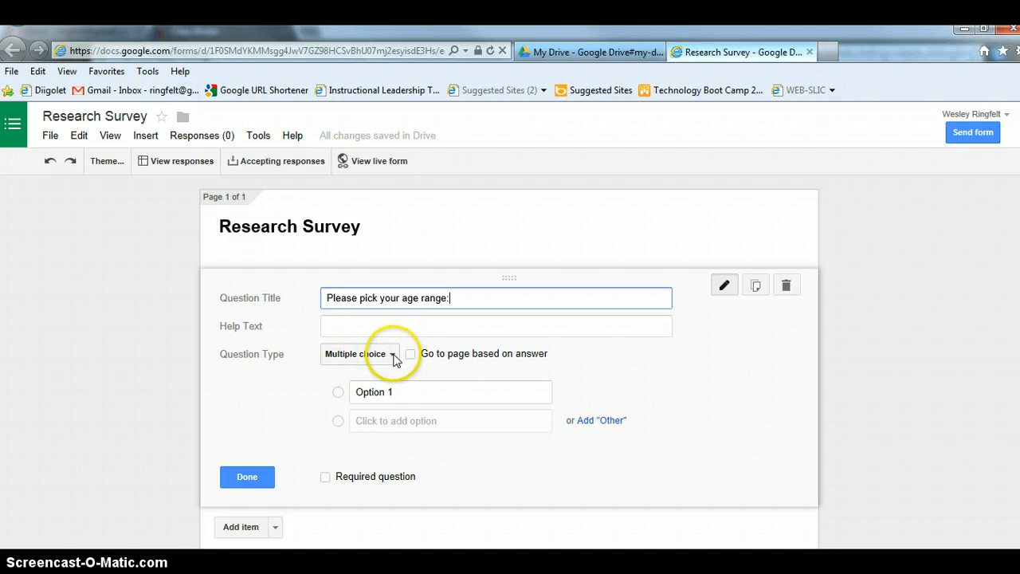
Give the age range question the multiple-choice options "14-18", "19-24" and "25 & up".
left_click(392, 392)
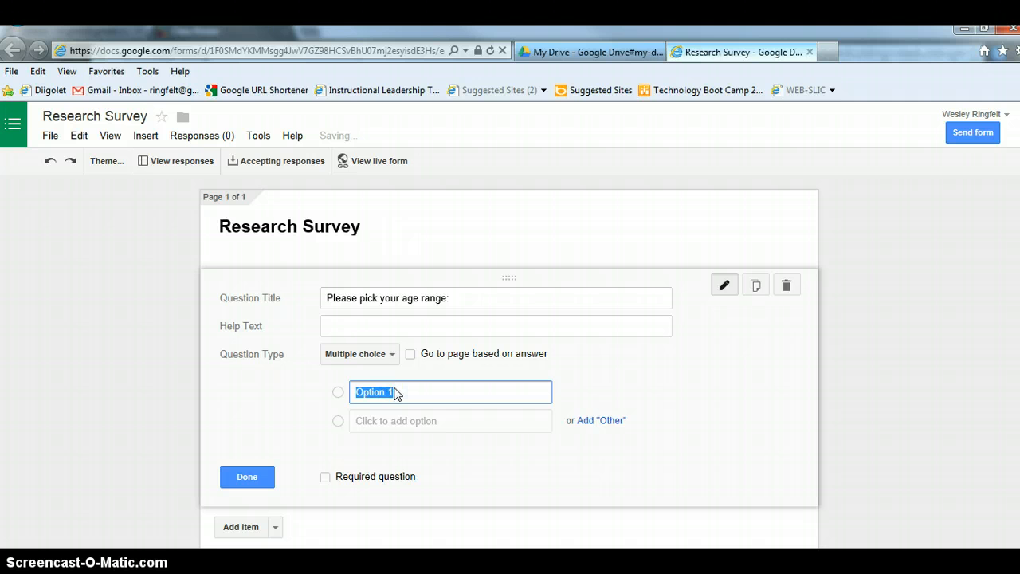
type("14-18")
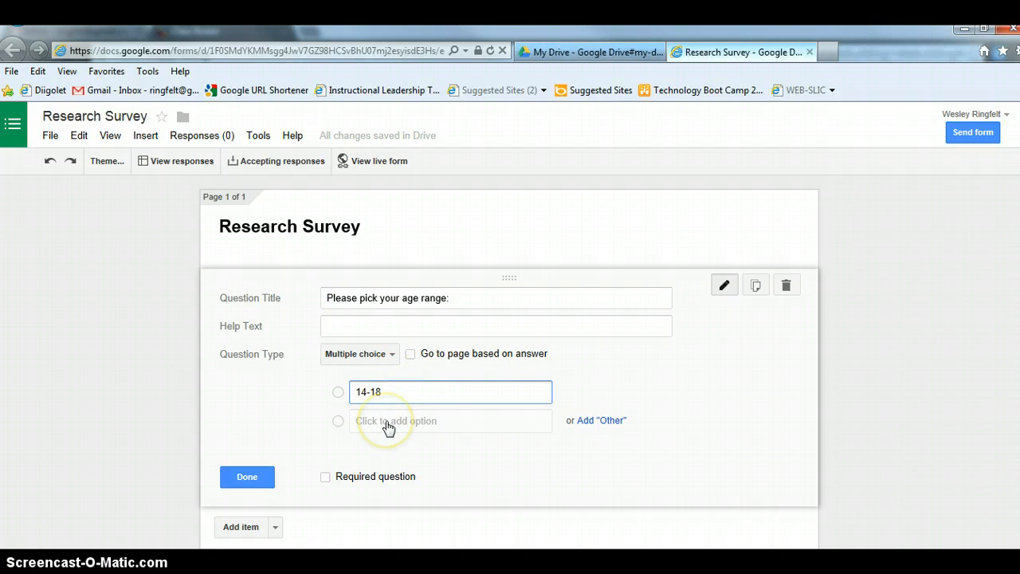
left_click(388, 421)
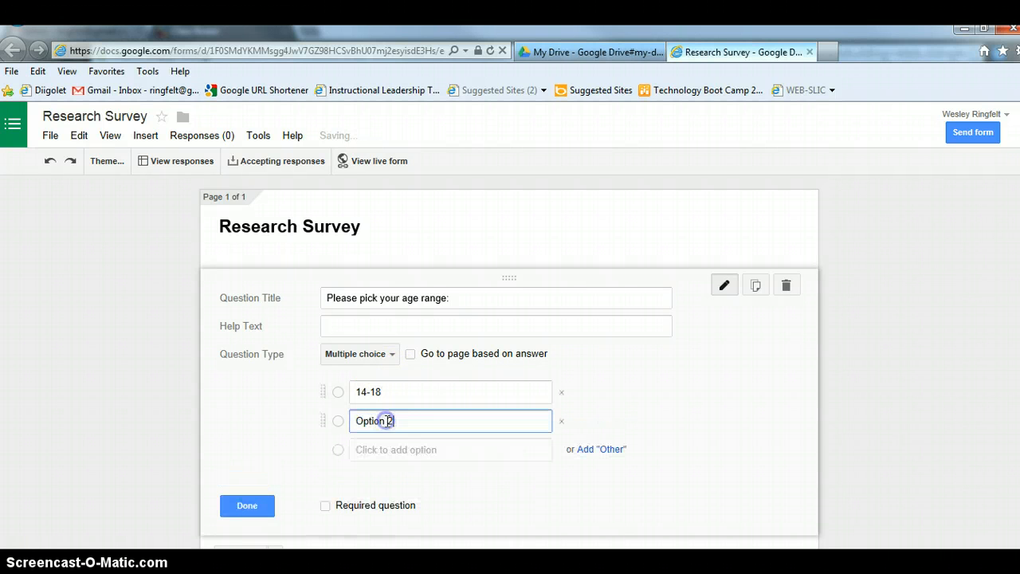
left_click_drag(410, 416, 334, 418)
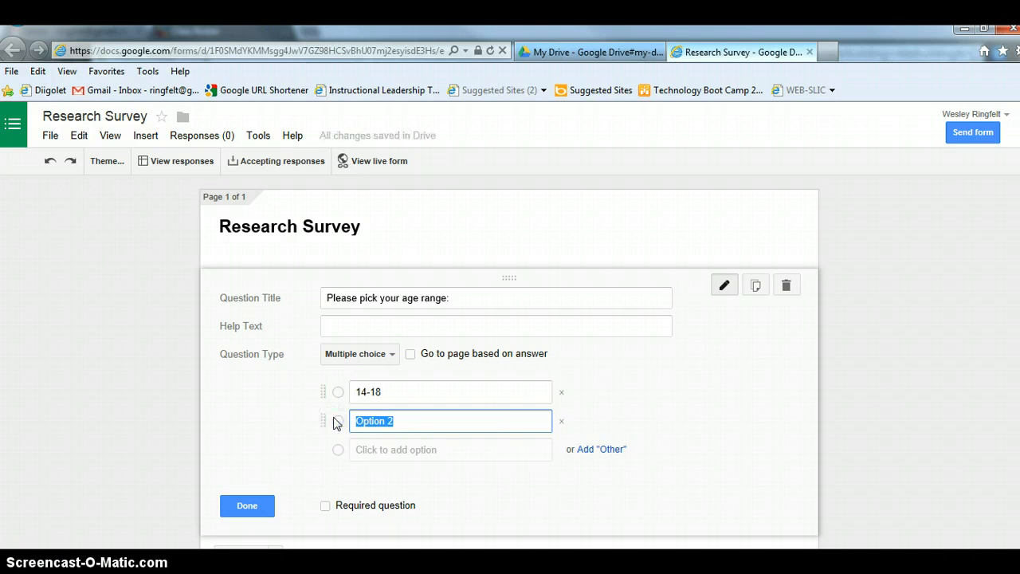
type("19-24")
left_click(367, 444)
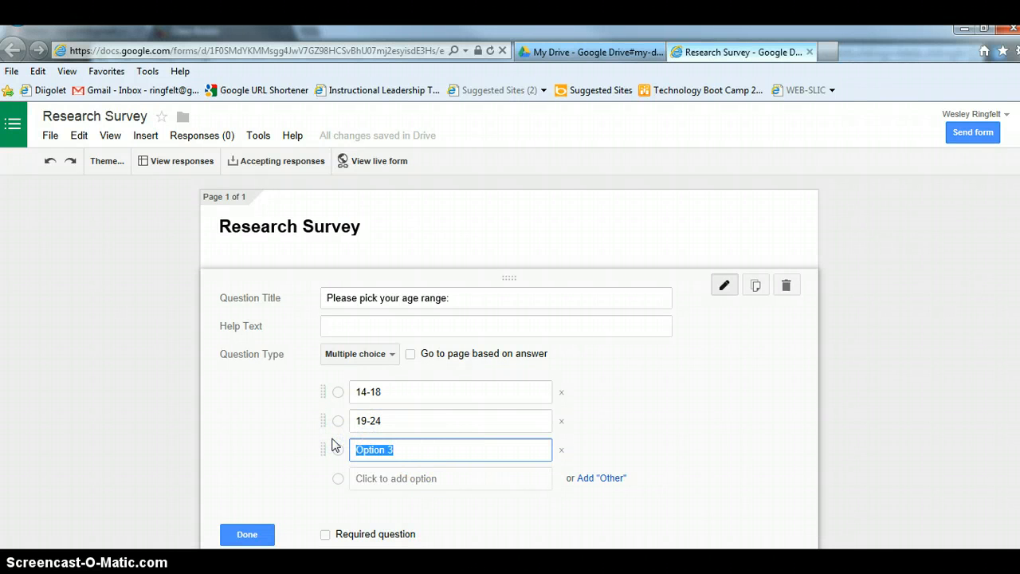
type("25 & up")
Make the age range question required.
scroll(729, 371, "down", 3)
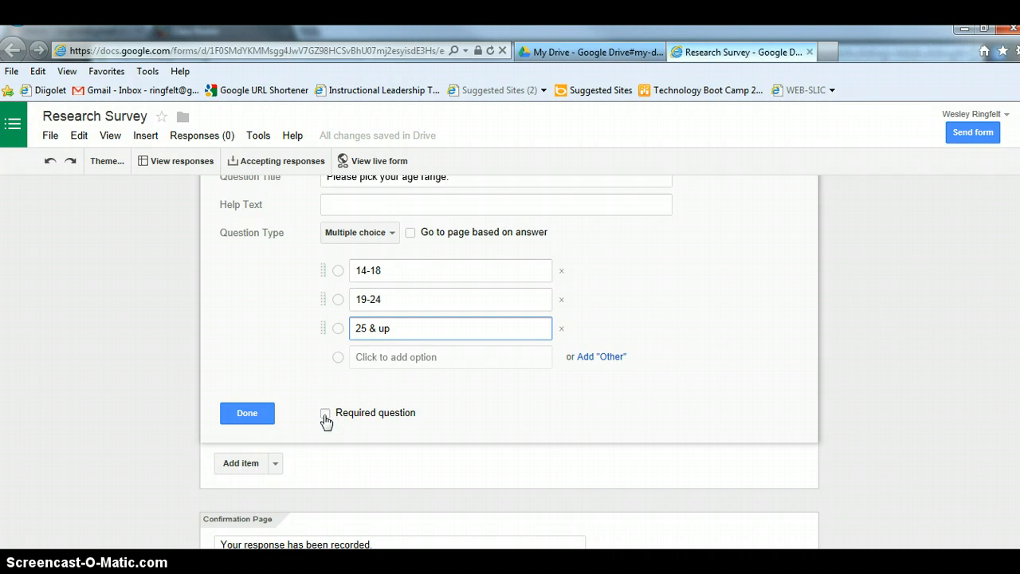
left_click(325, 414)
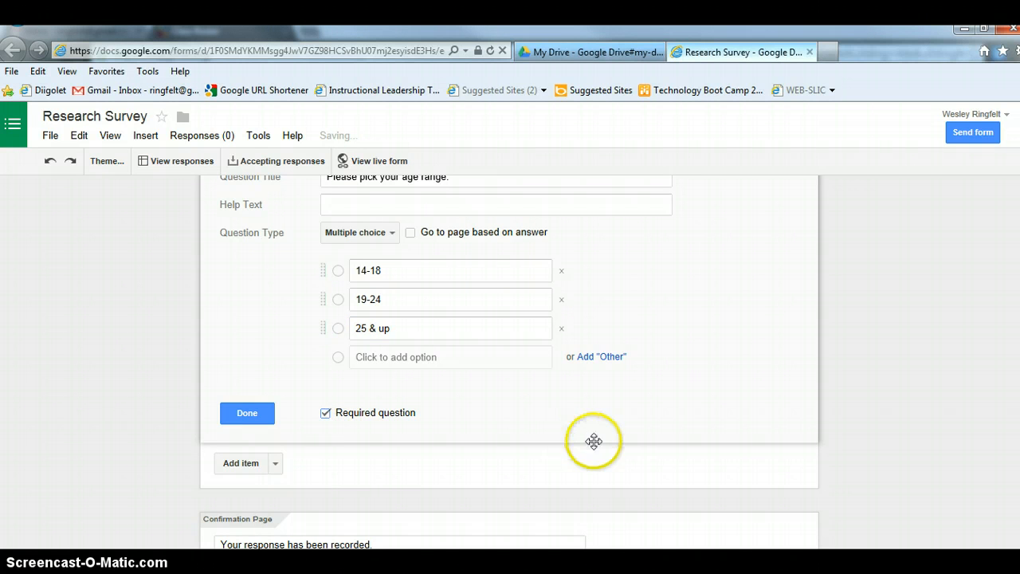
scroll(742, 430, "up", 1)
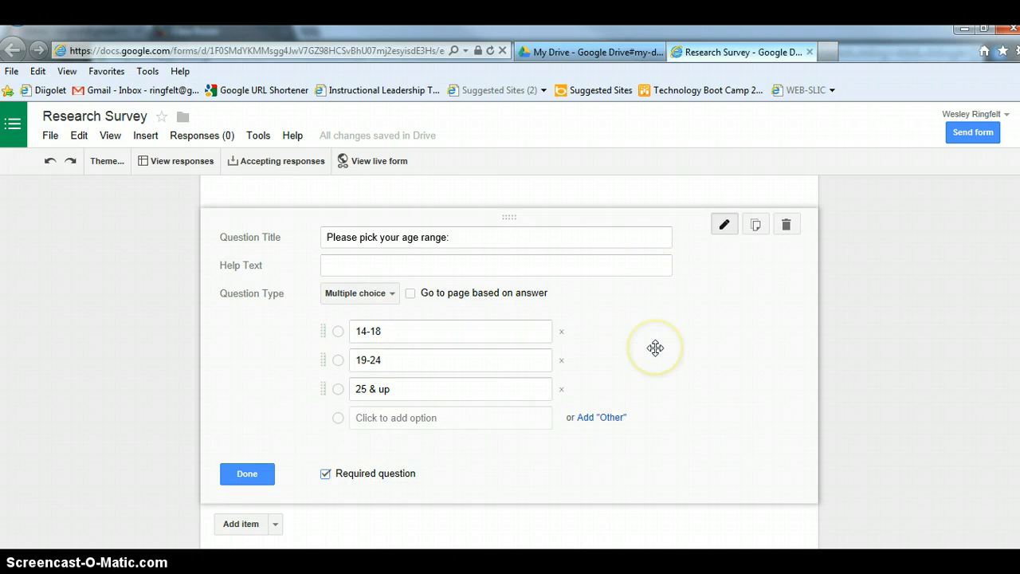
Add a second question below the age range question, titled "What interests do you have?".
scroll(655, 347, "down", 1)
scroll(655, 348, "down", 1)
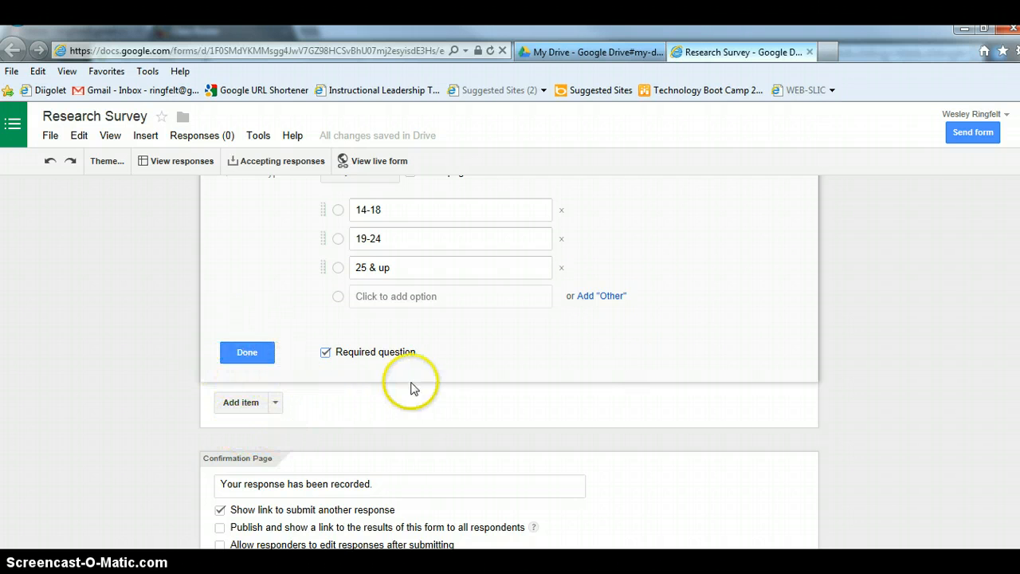
scroll(398, 390, "down", 1)
left_click(235, 381)
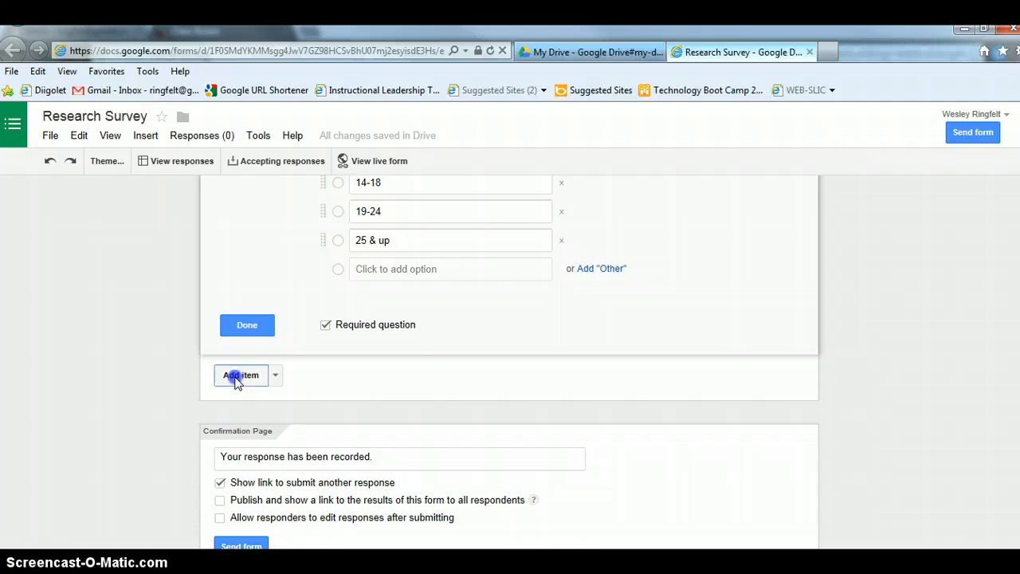
scroll(407, 414, "up", 2)
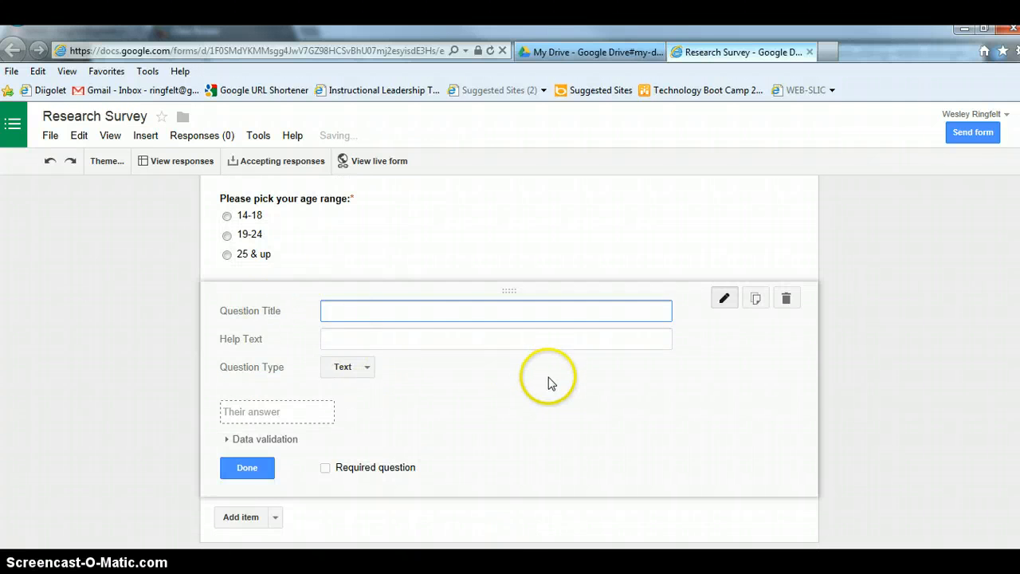
scroll(519, 380, "up", 2)
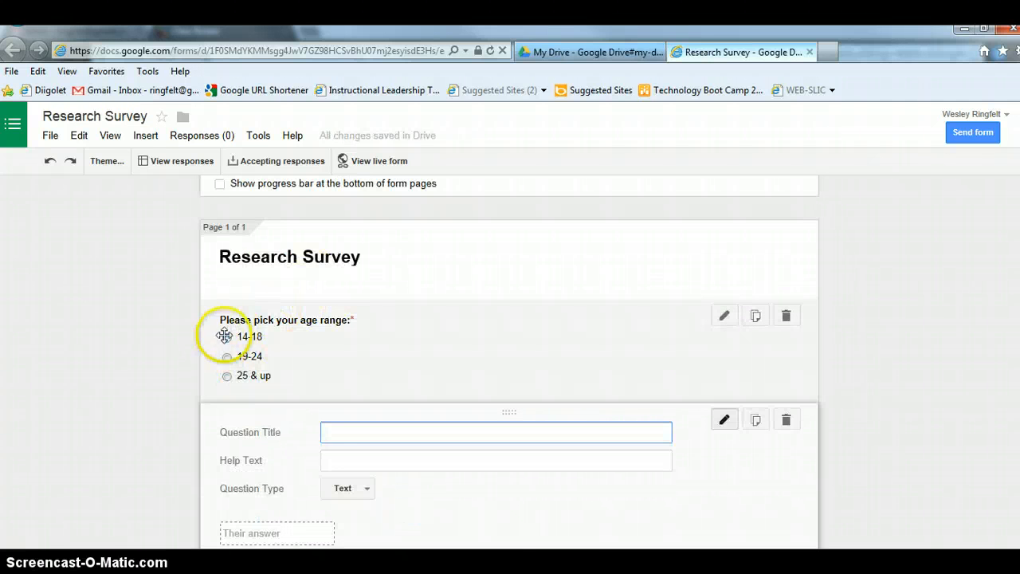
scroll(342, 425, "down", 1)
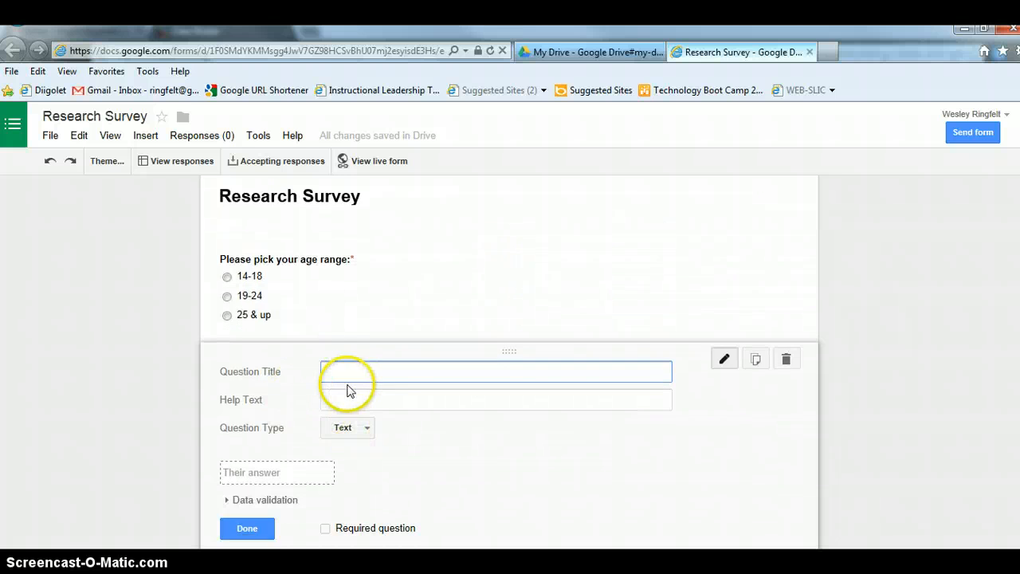
scroll(357, 314, "down", 1)
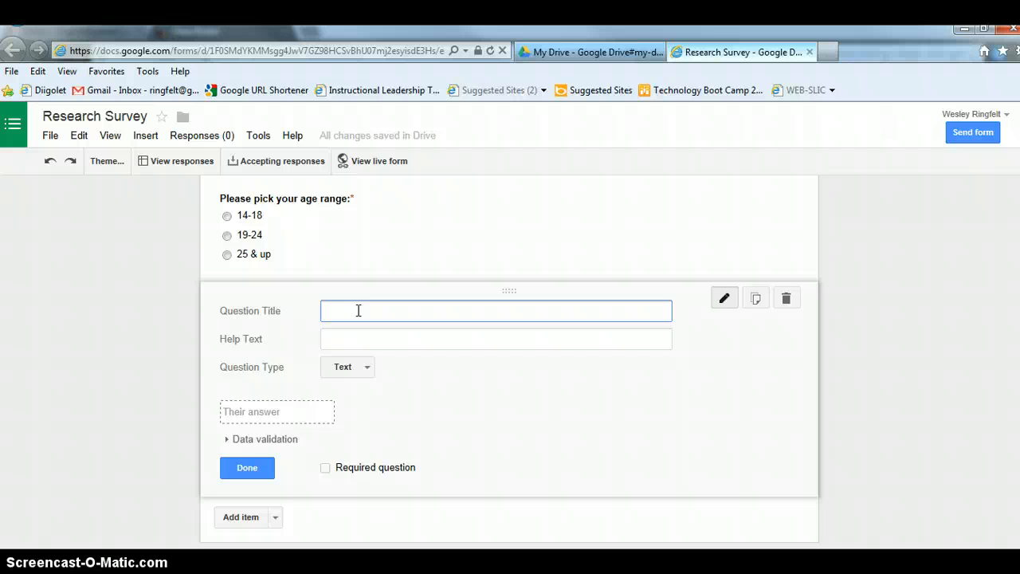
type("What interests do you have?")
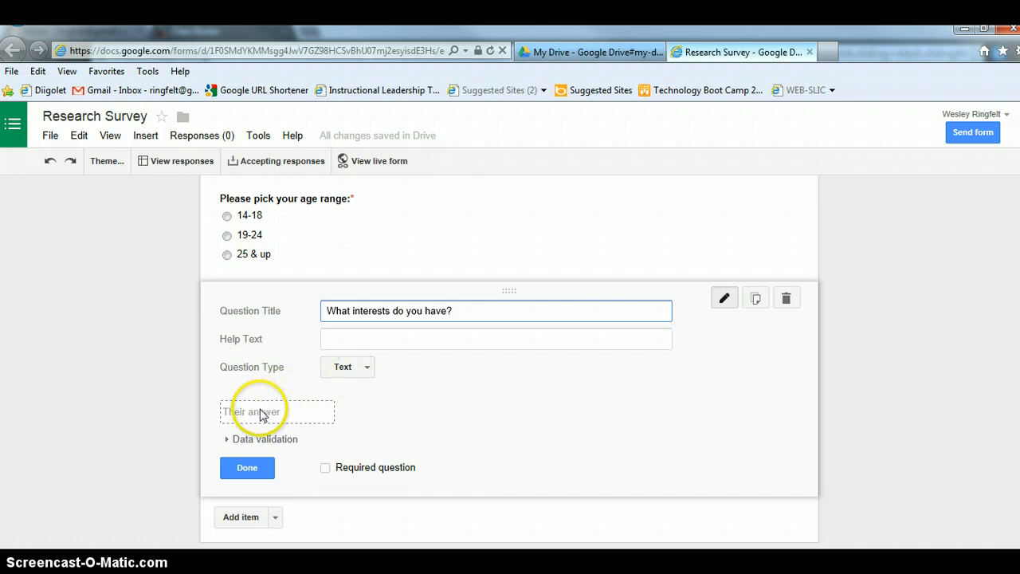
Change the interests question's type to Checkboxes and enter the options "Chess", "Football" and "Baseball".
left_click(367, 365)
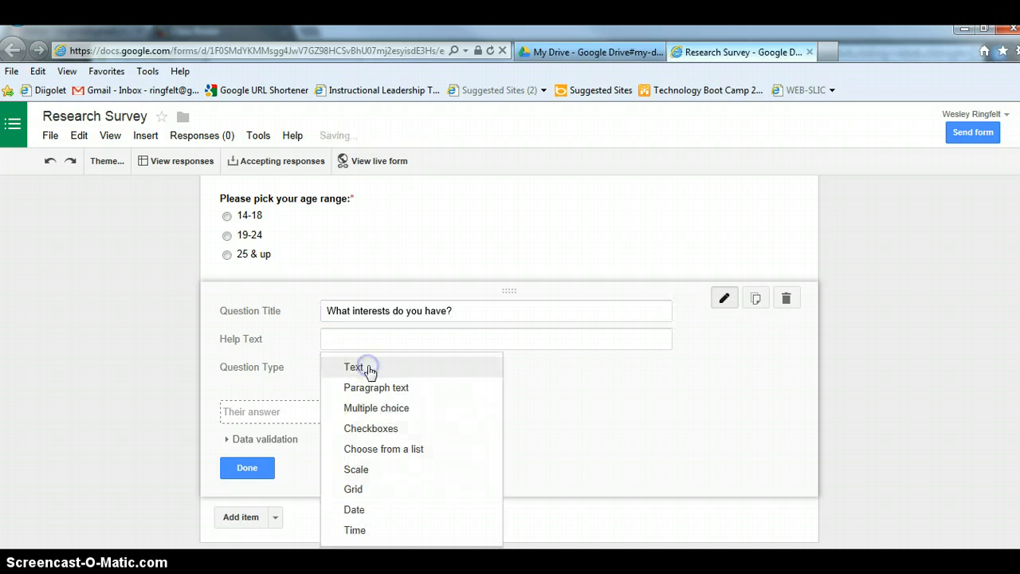
left_click(402, 430)
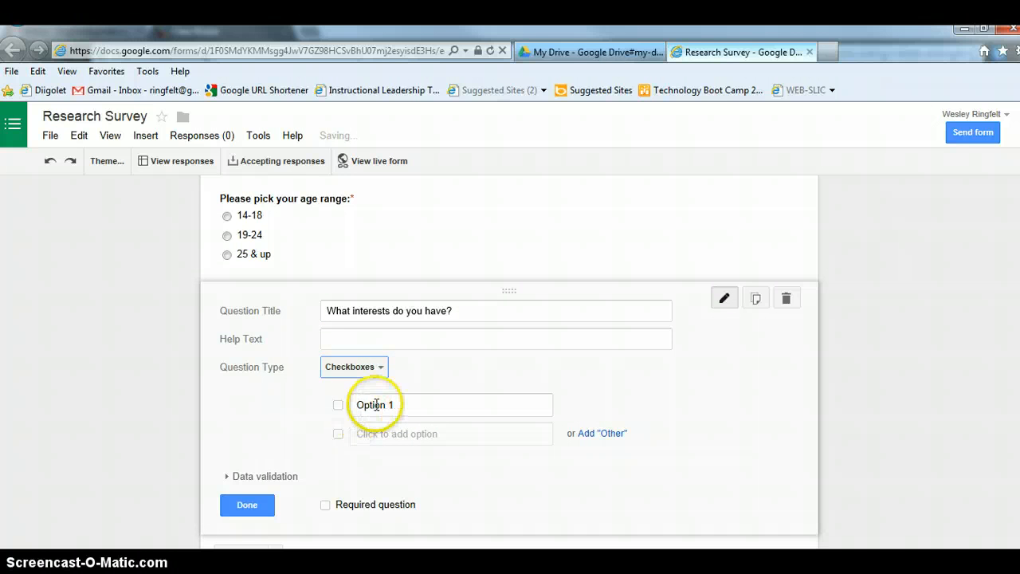
left_click(376, 405)
type("Chess")
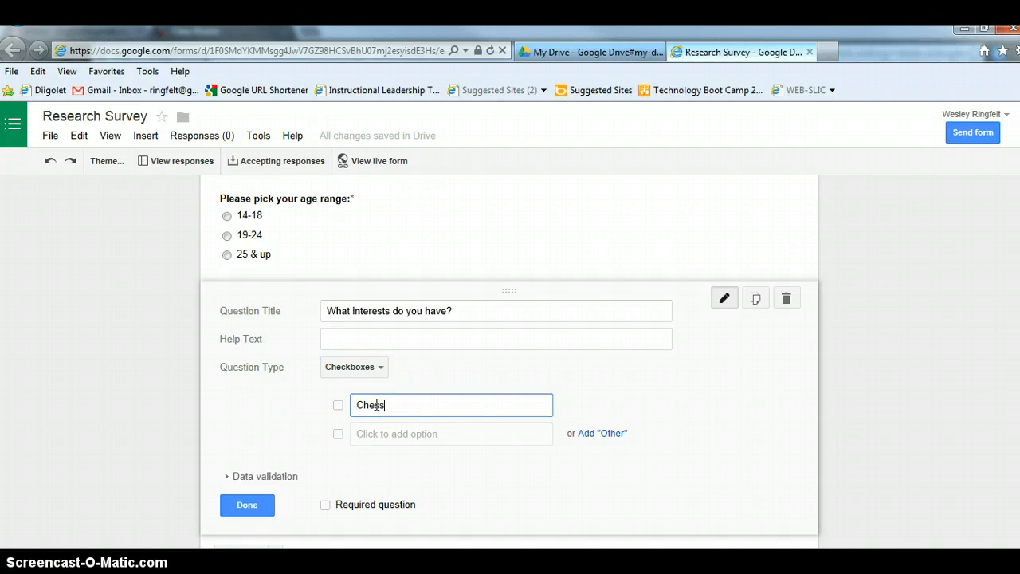
left_click(393, 432)
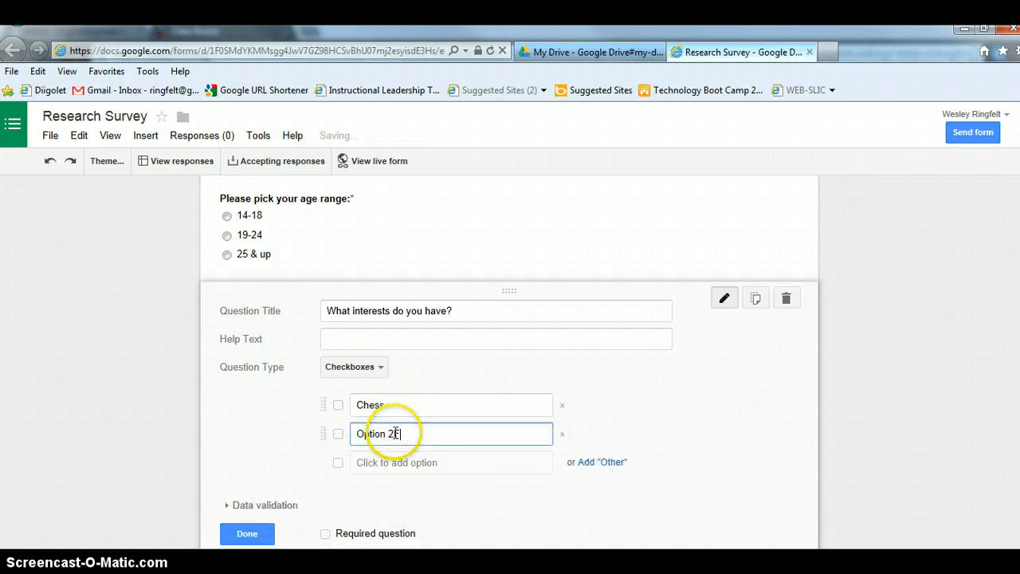
type("Football")
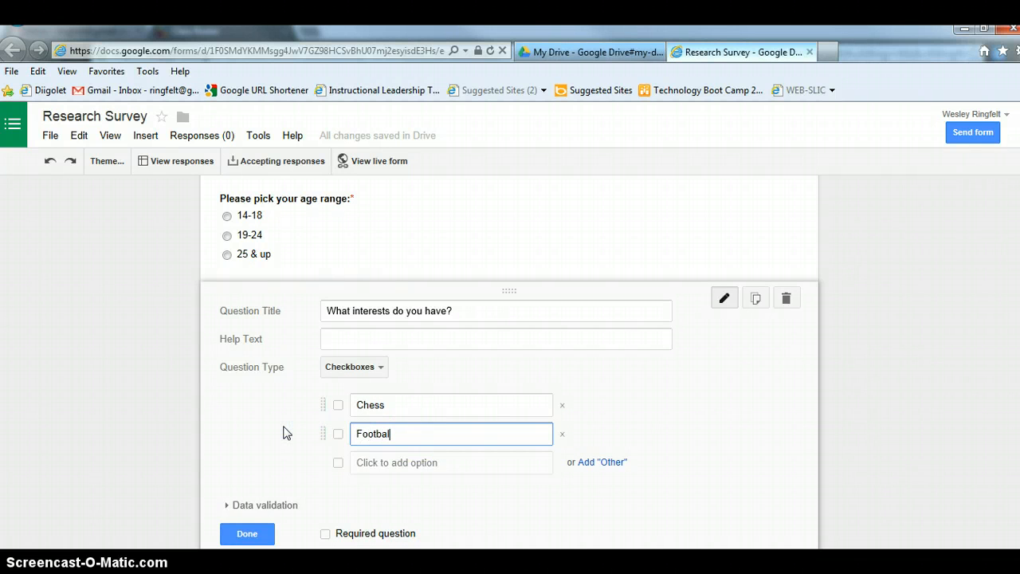
left_click(379, 462)
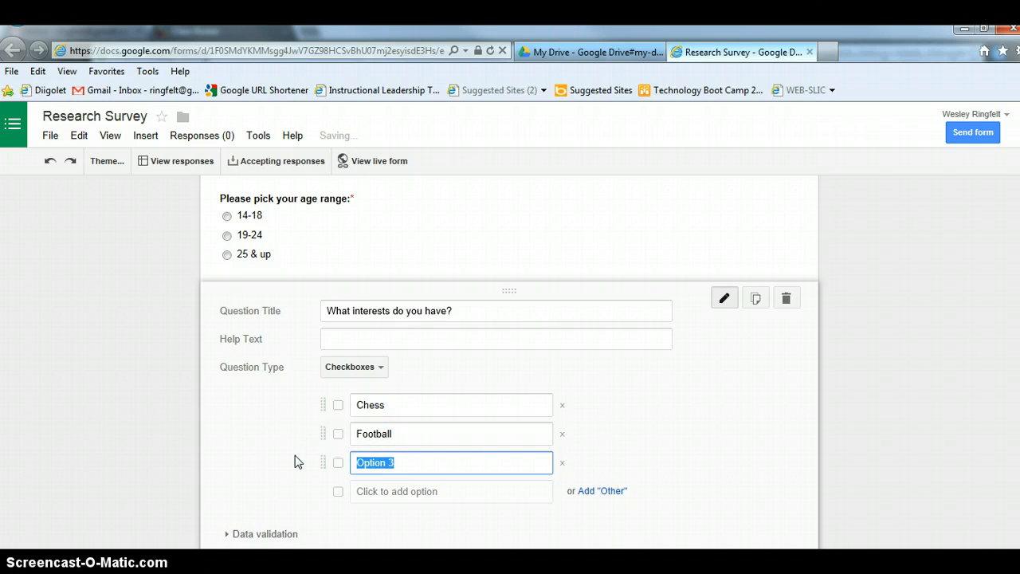
type("Baseball")
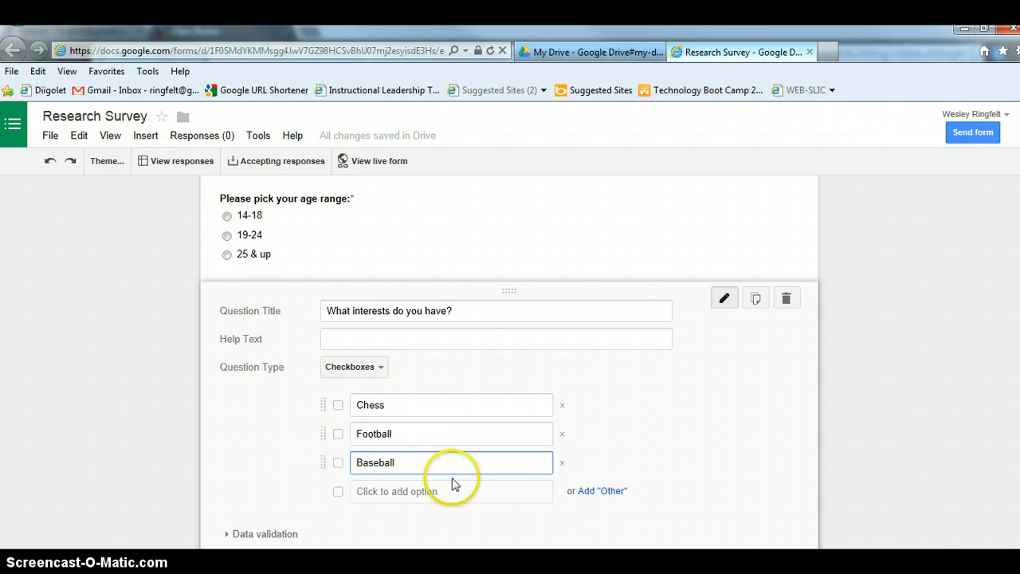
Add "Cooking shows" as the fourth checkbox option of the interests question.
left_click(423, 494)
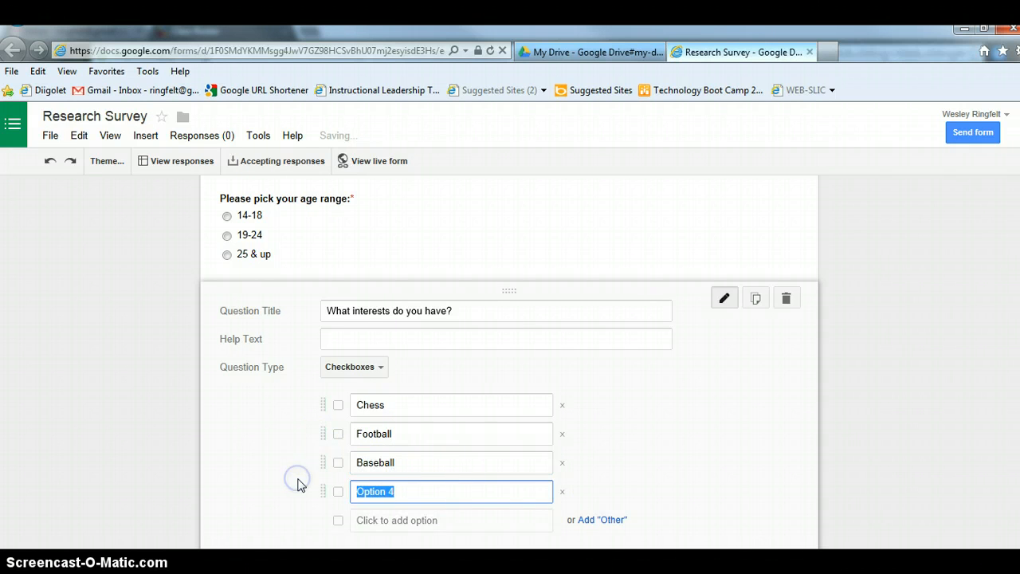
type("Cooking ")
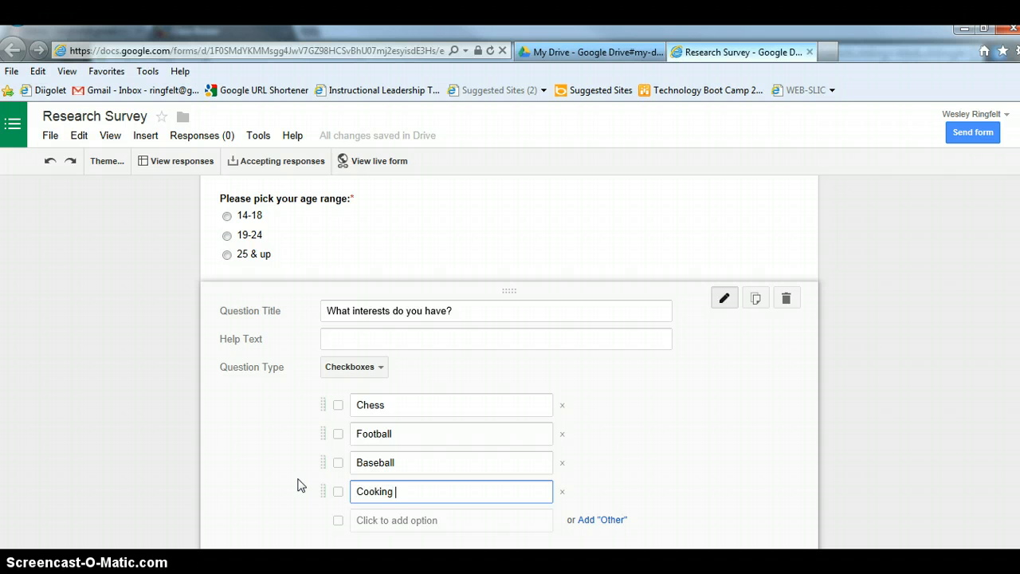
type("shows")
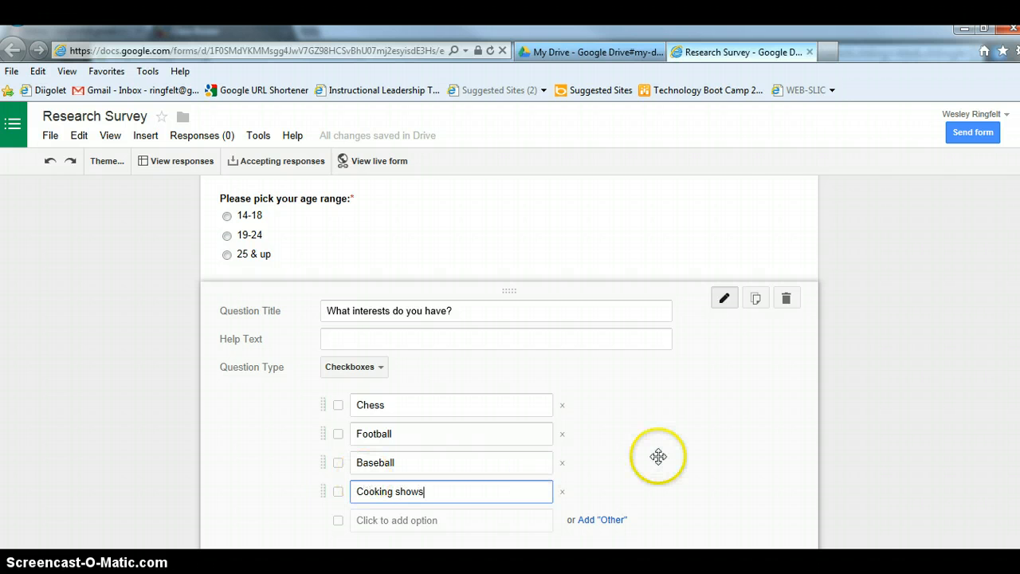
scroll(658, 456, "down", 3)
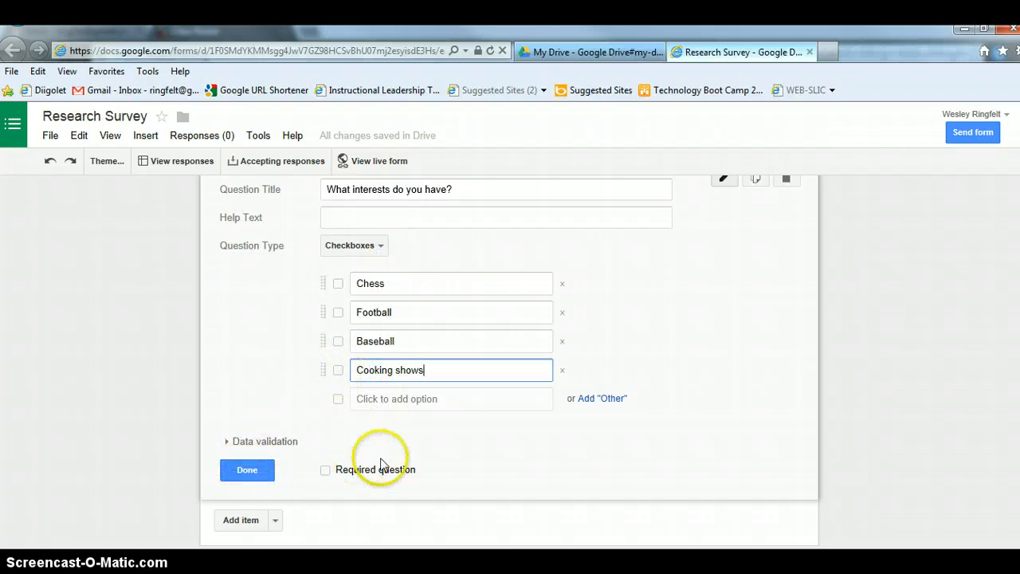
Turn off data validation for the interests question and make the question required.
scroll(414, 467, "down", 2)
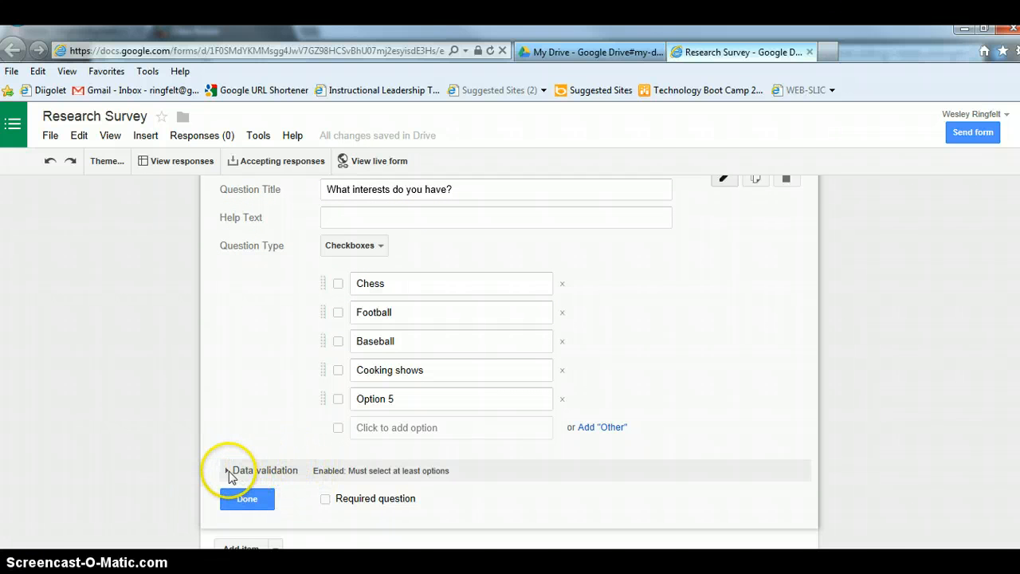
left_click(274, 471)
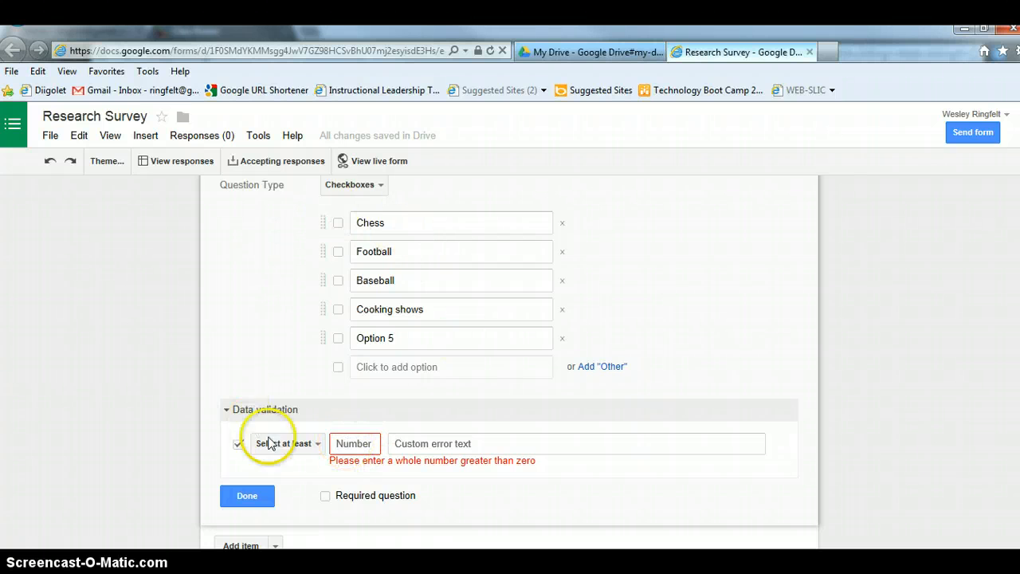
left_click(309, 444)
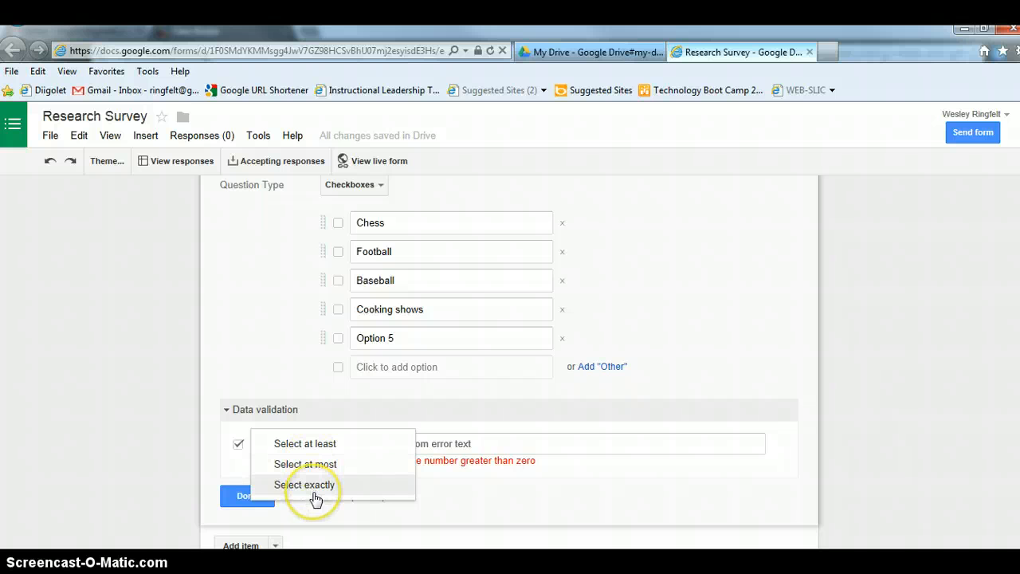
left_click(236, 443)
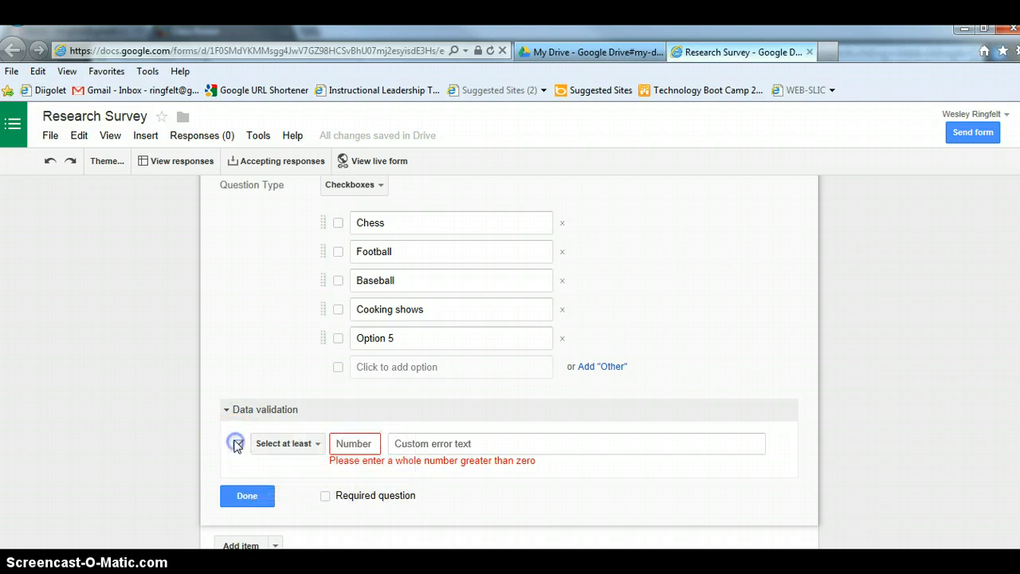
left_click(326, 486)
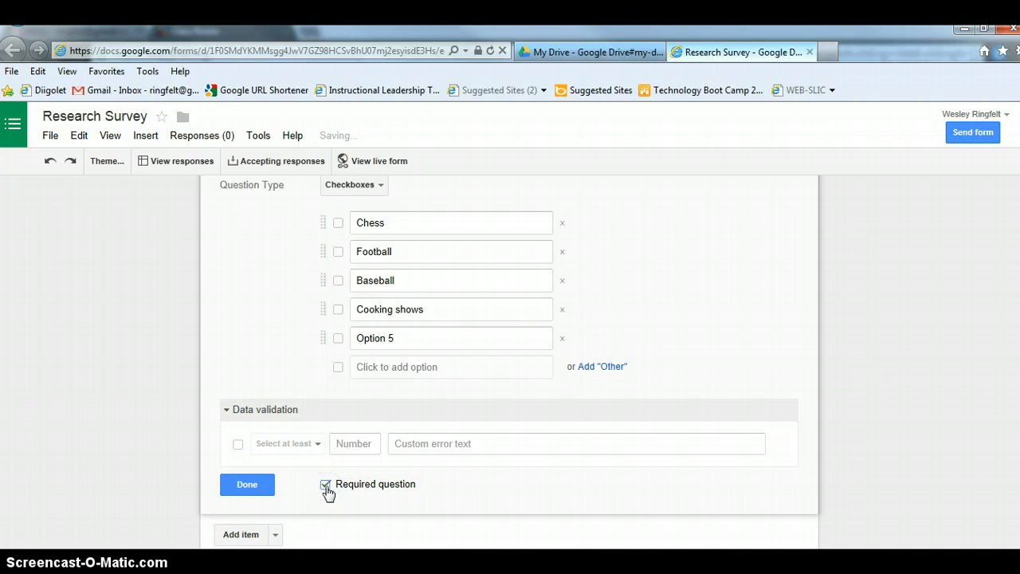
left_click(228, 415)
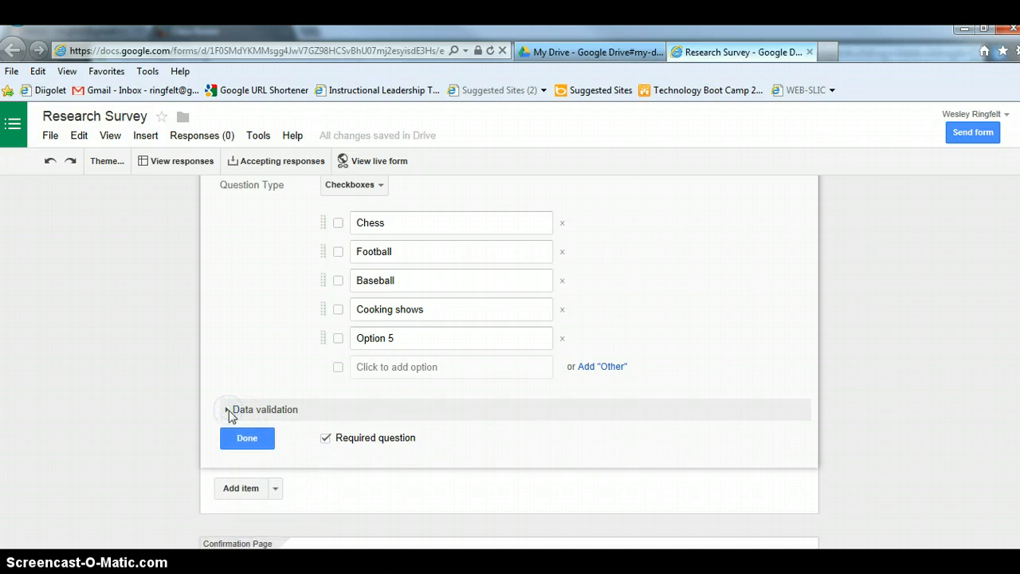
Add a third question below the interests question and set its question type to Scale.
scroll(223, 265, "down", 2)
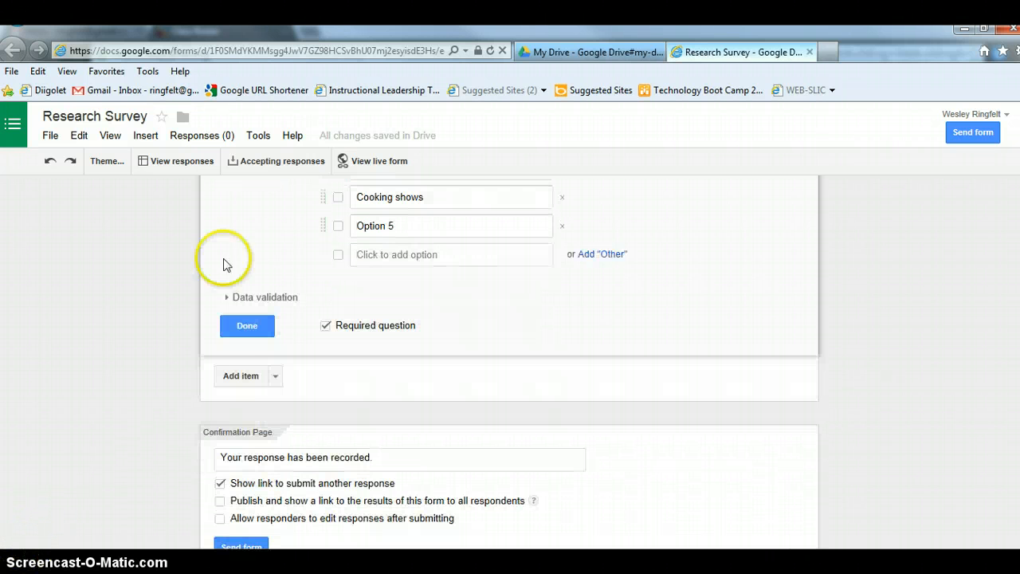
left_click(247, 377)
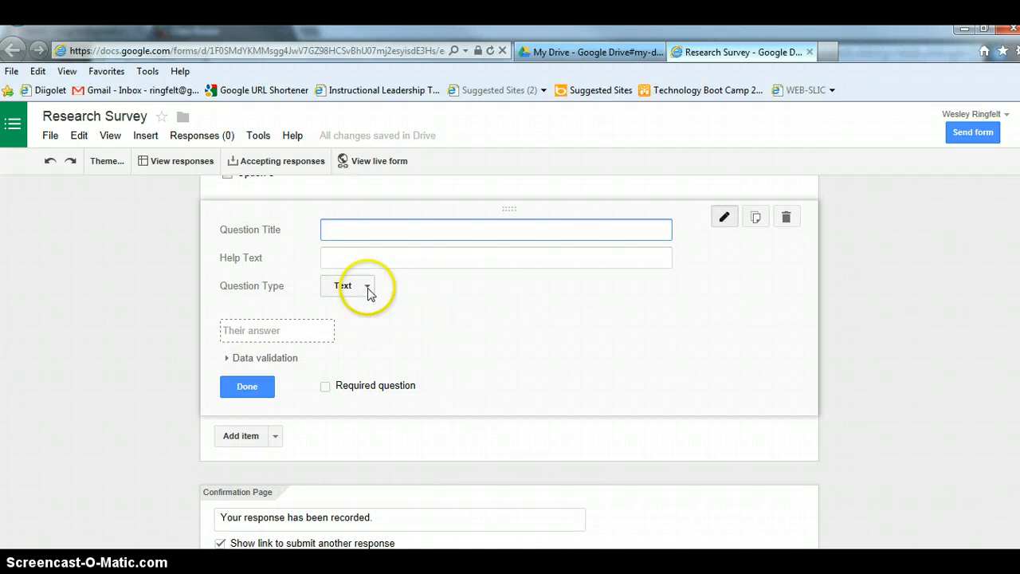
left_click(367, 289)
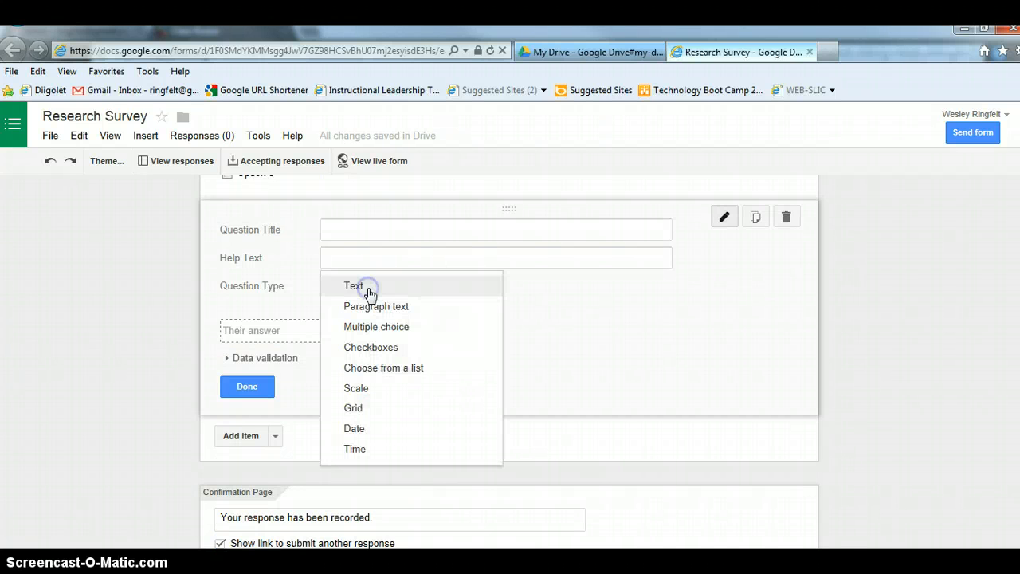
left_click(358, 390)
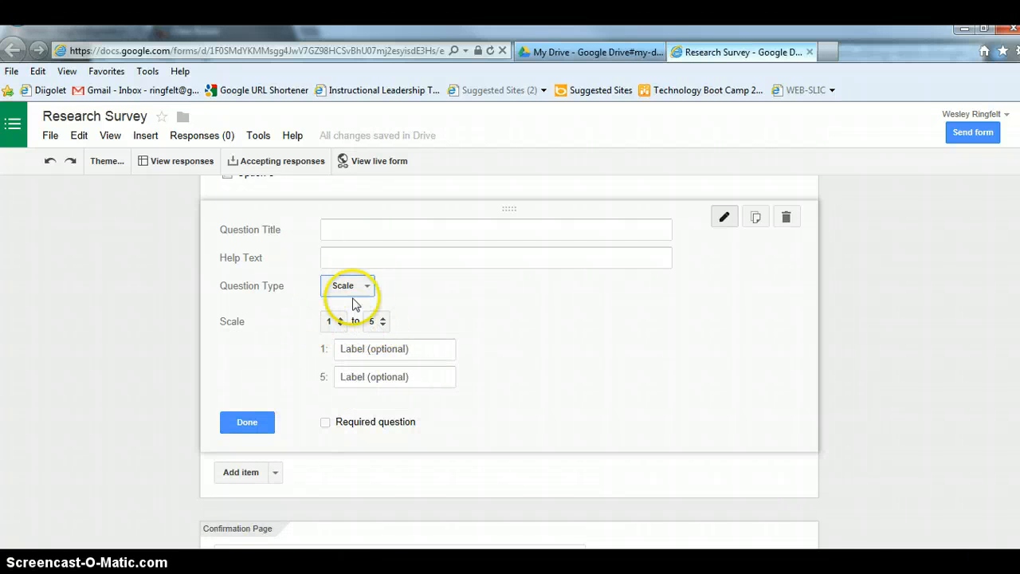
Title the scale question "How many hours of sleep do you get each night?" and set its range from 1 to 9.
left_click(373, 229)
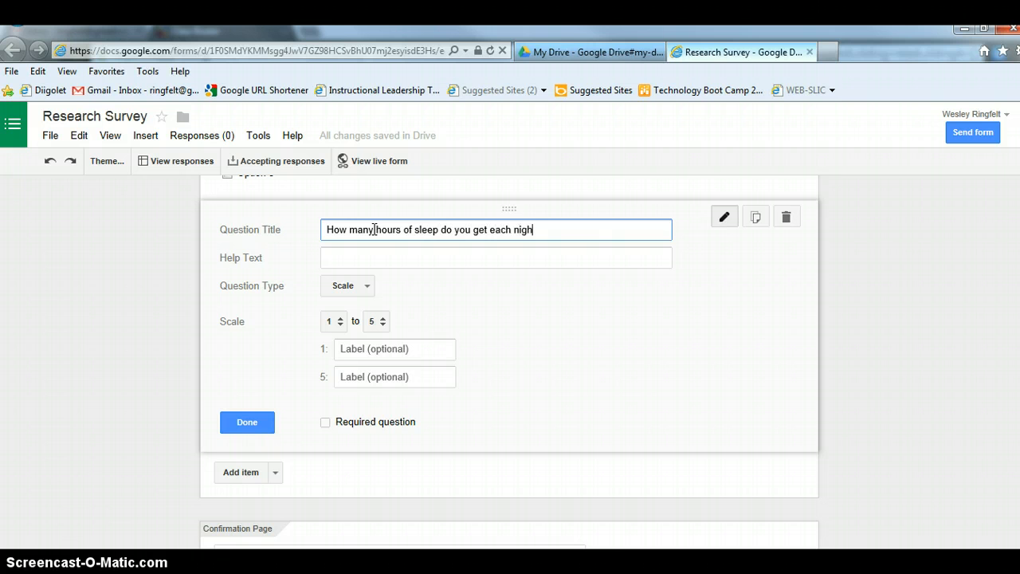
left_click(385, 321)
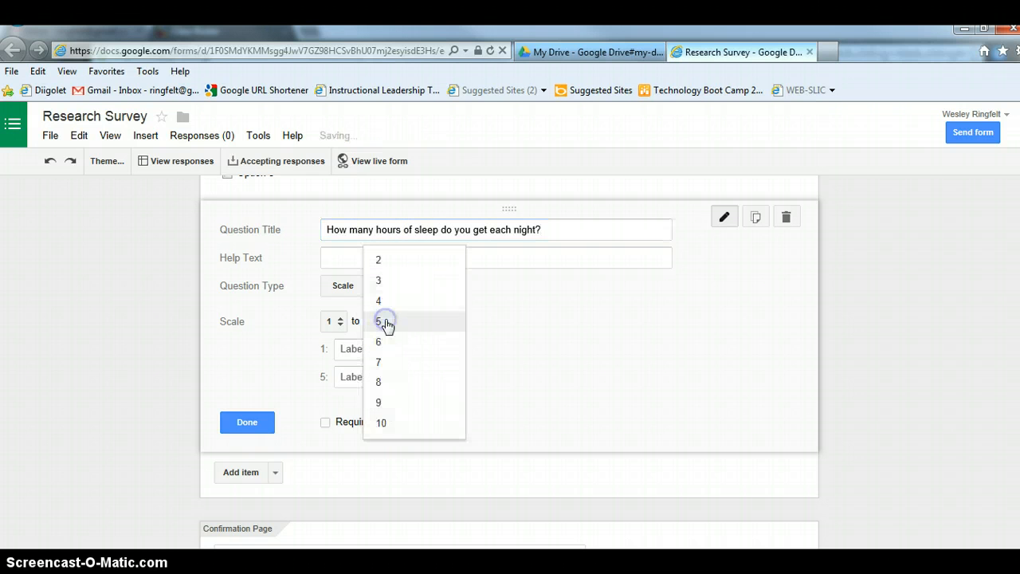
left_click(388, 406)
left_click(363, 348)
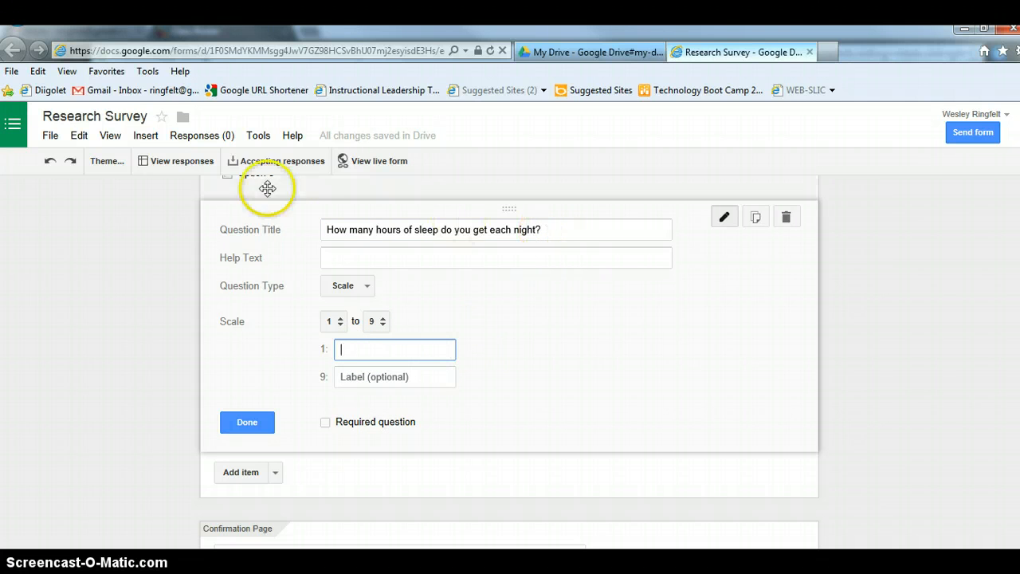
Retitle the scale question "How satisfied are you with your cell phone?" and set the scale's upper end to 10.
left_click_drag(545, 230, 392, 229)
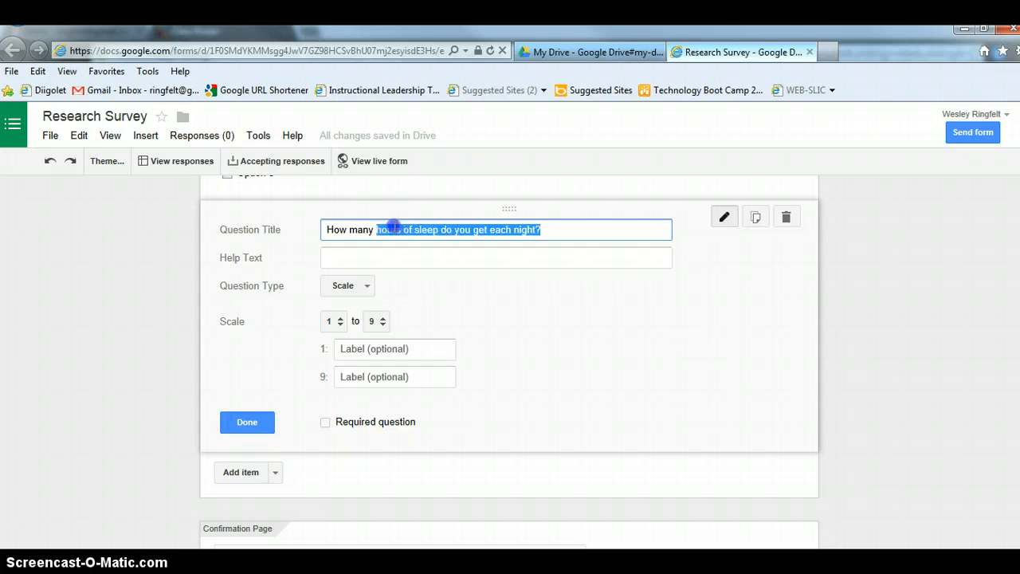
type("sa")
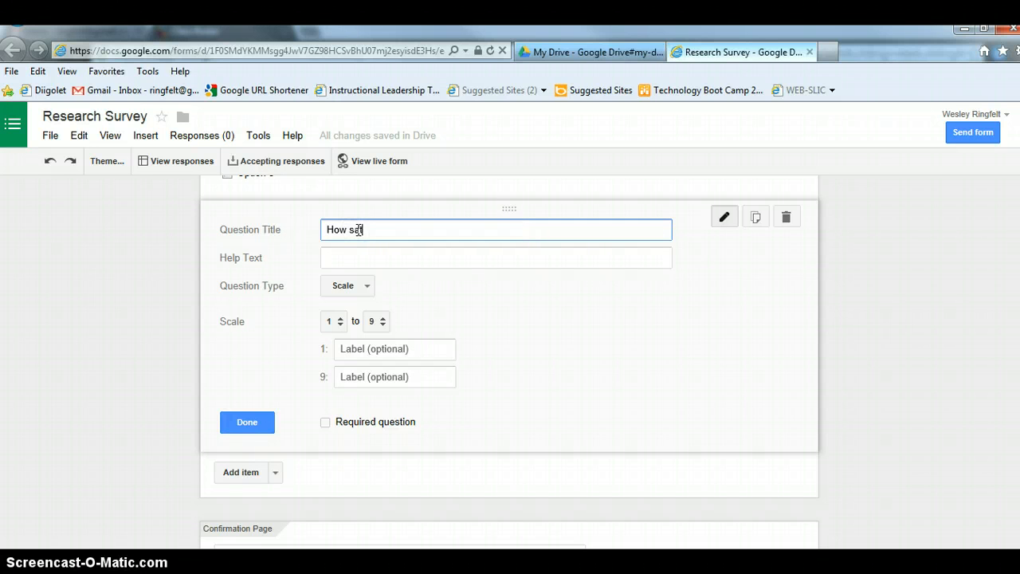
type("tisfied are you with your cell phone?")
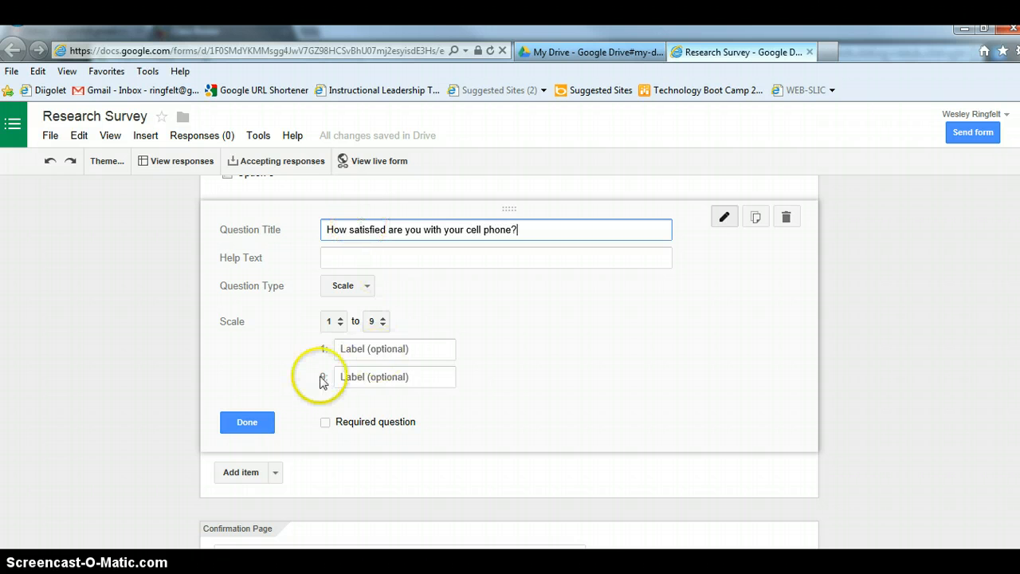
left_click(373, 320)
left_click(389, 344)
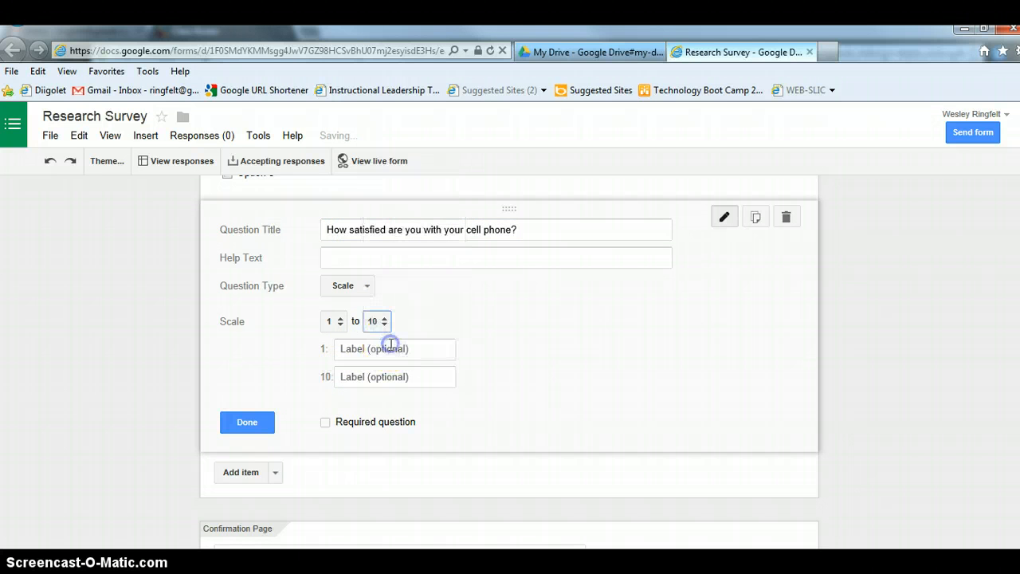
Label the scale's 1 as "Least satisfied" and 10 as "Most satisfied", and make the question required.
left_click(374, 348)
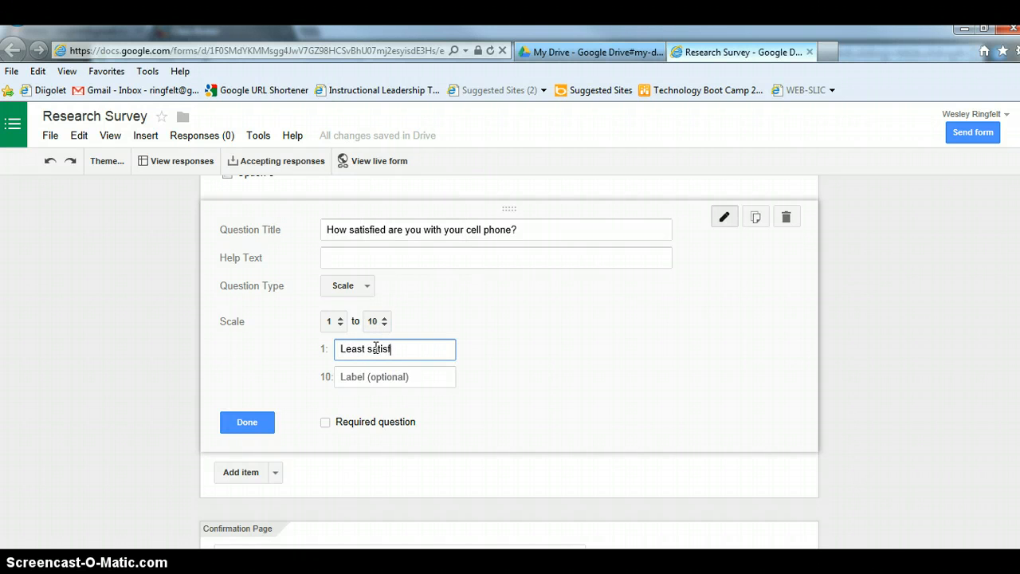
left_click(381, 373)
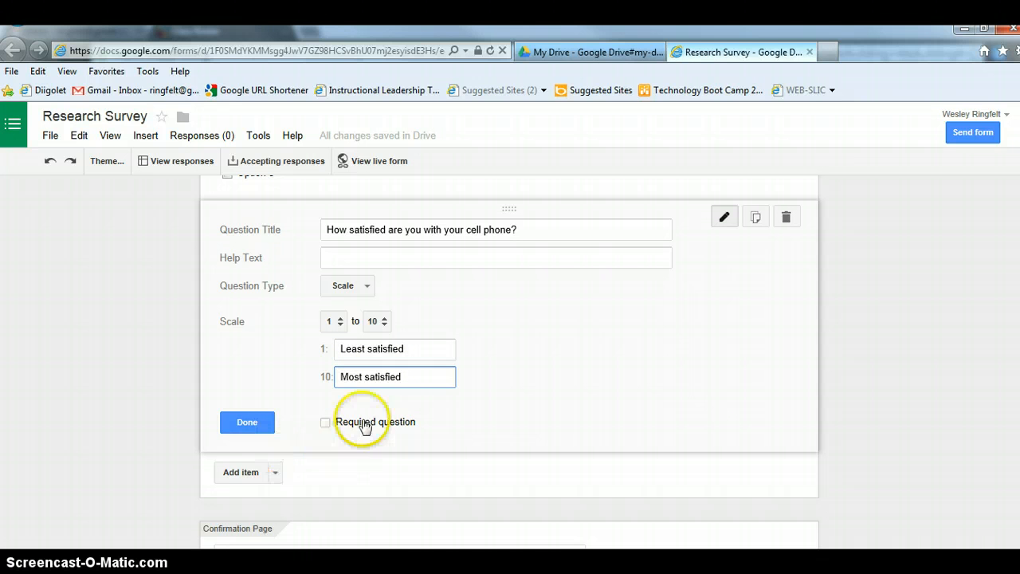
left_click(325, 423)
Add a fourth question of type Text below the cell phone question, titled "Describe a time when you felt alone.".
left_click(241, 471)
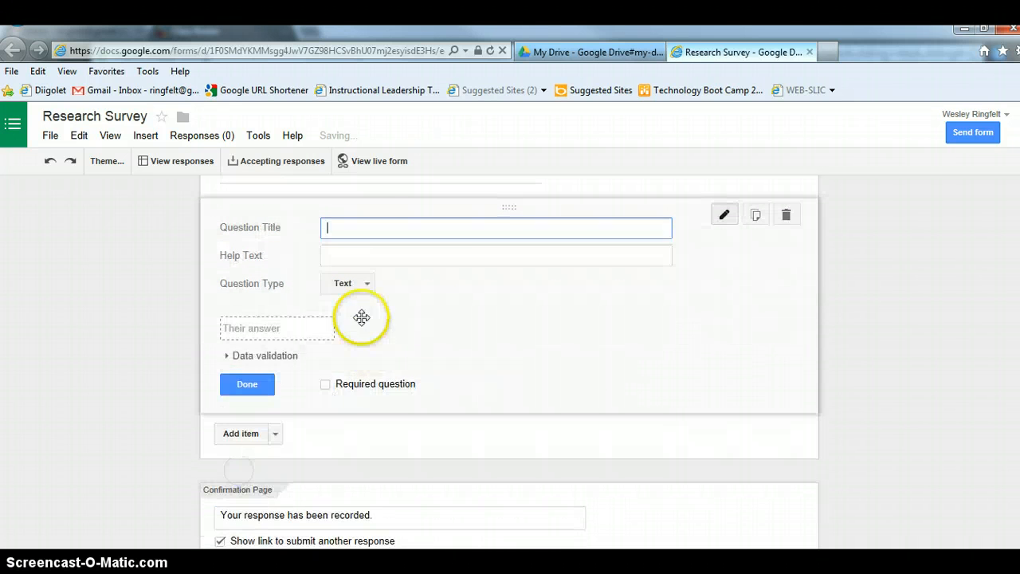
scroll(361, 317, "up", 2)
scroll(474, 396, "up", 1)
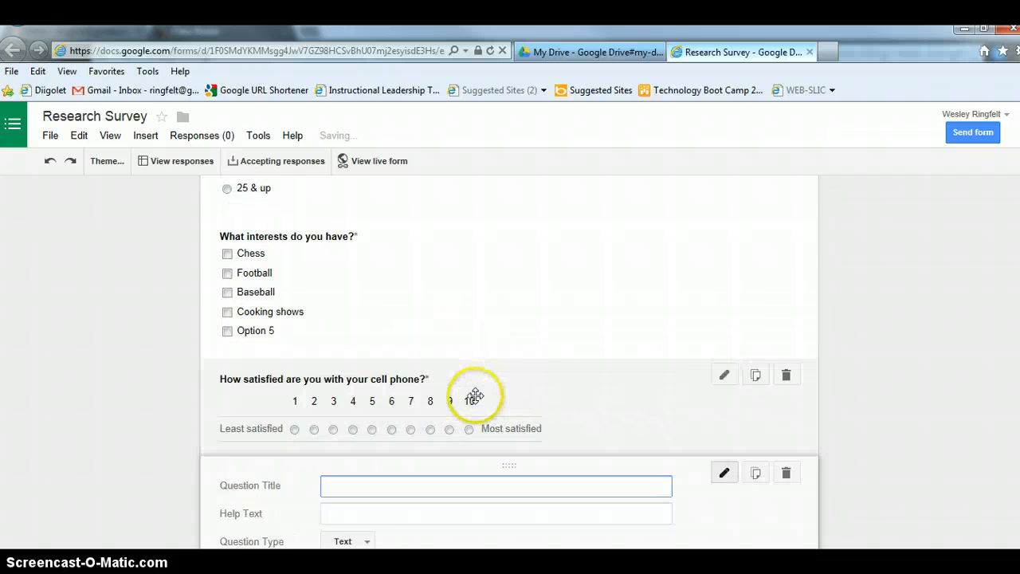
scroll(337, 348, "up", 3)
scroll(364, 431, "down", 4)
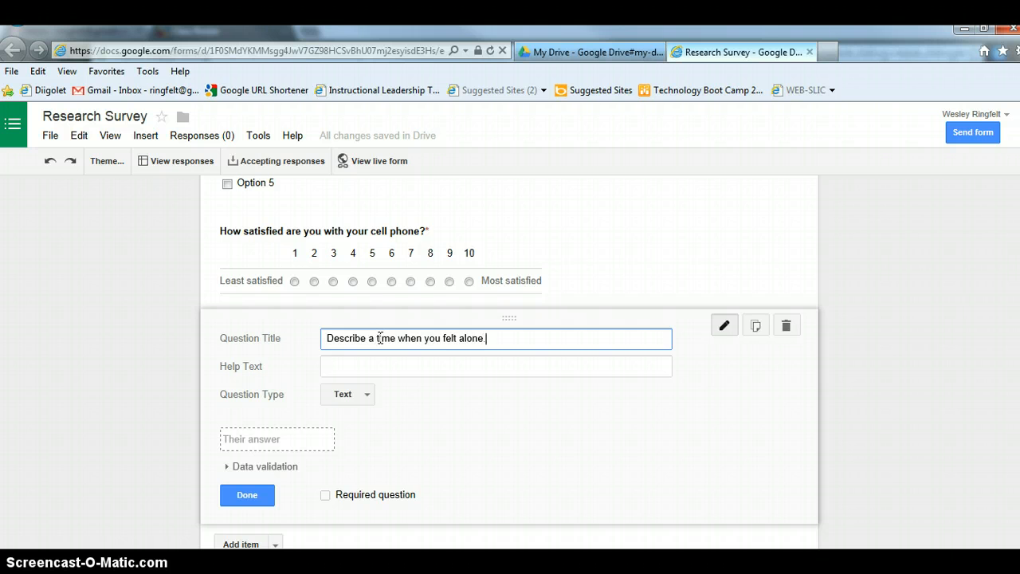
scroll(625, 434, "up", 5)
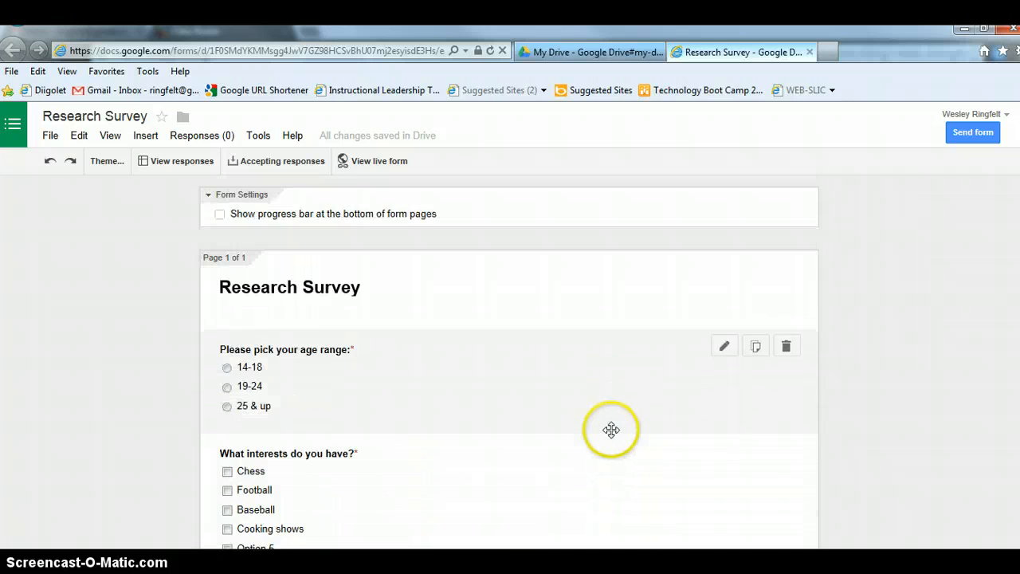
scroll(610, 430, "down", 3)
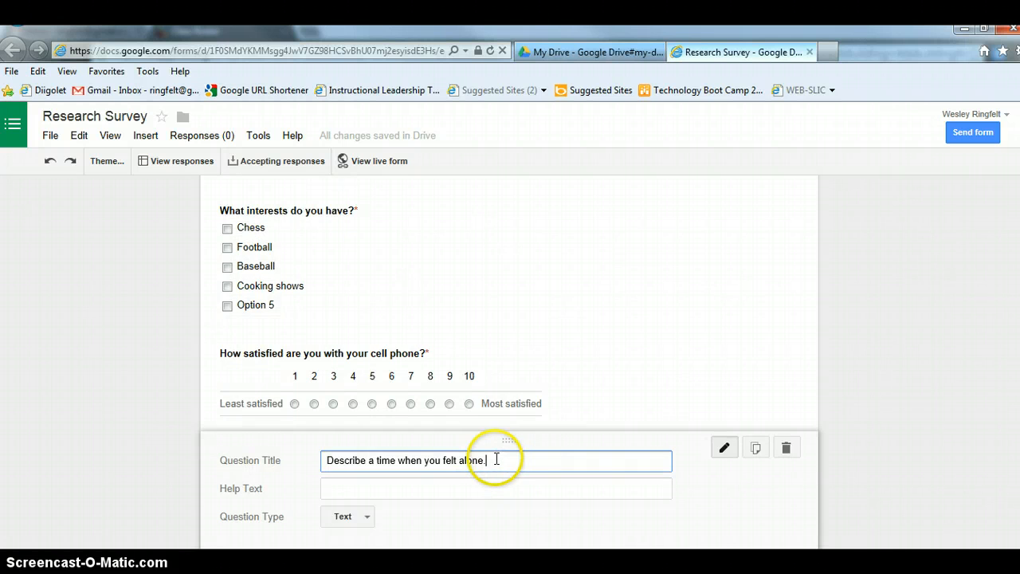
scroll(409, 444, "up", 3)
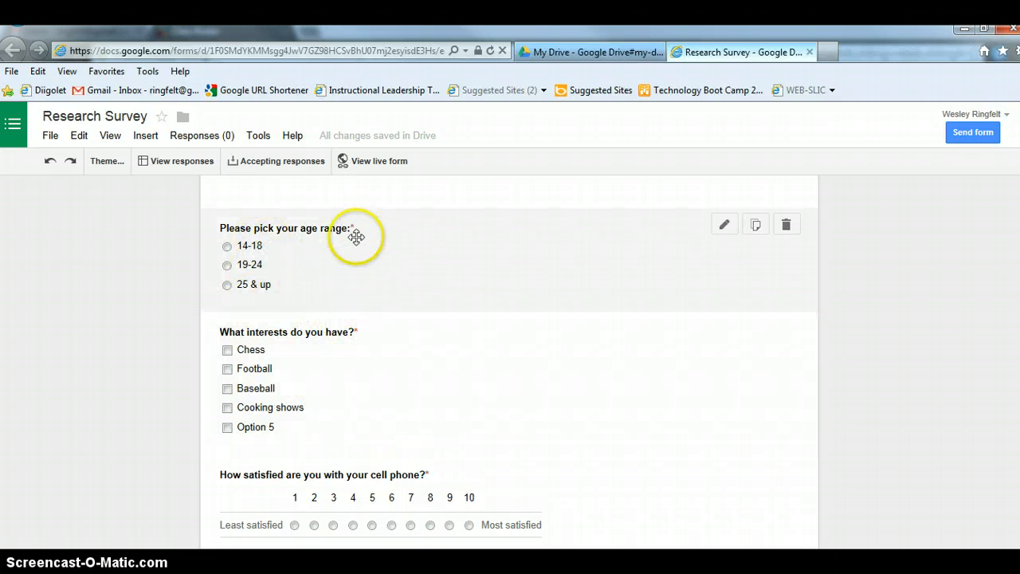
scroll(467, 341, "down", 3)
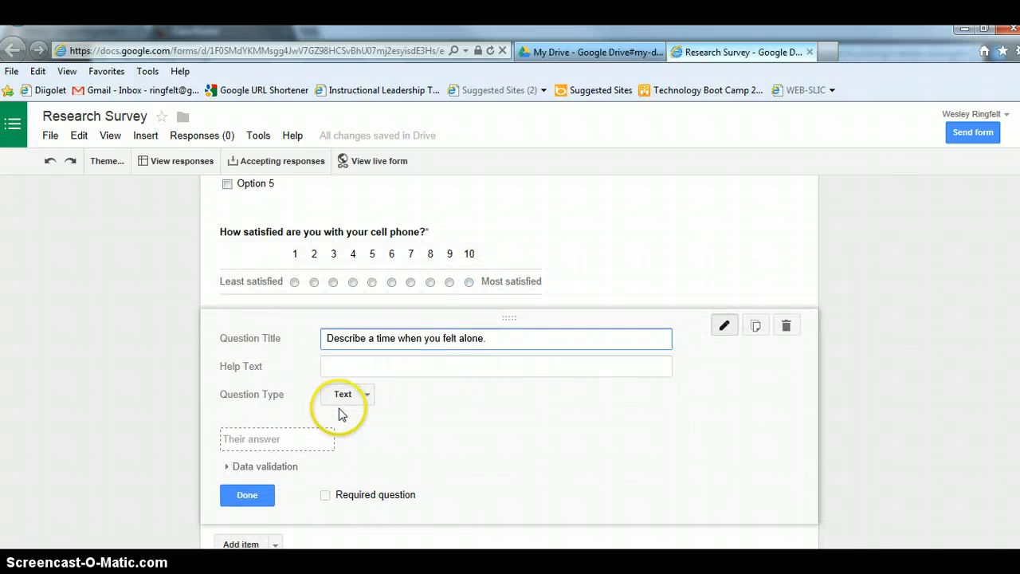
Try Number data validation with the Greater than condition on the fourth question, and turn the validation off.
scroll(313, 454, "down", 2)
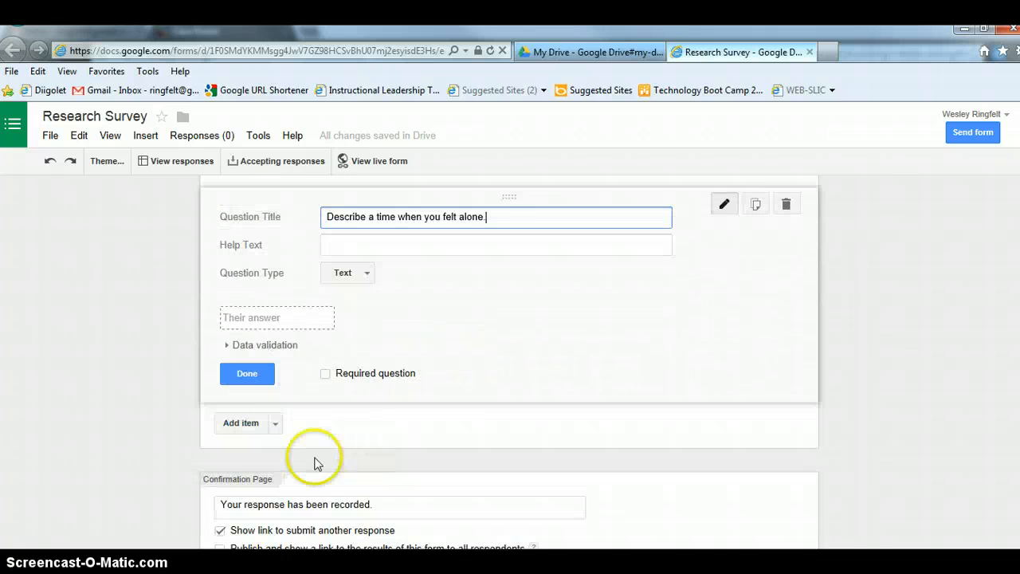
left_click(228, 345)
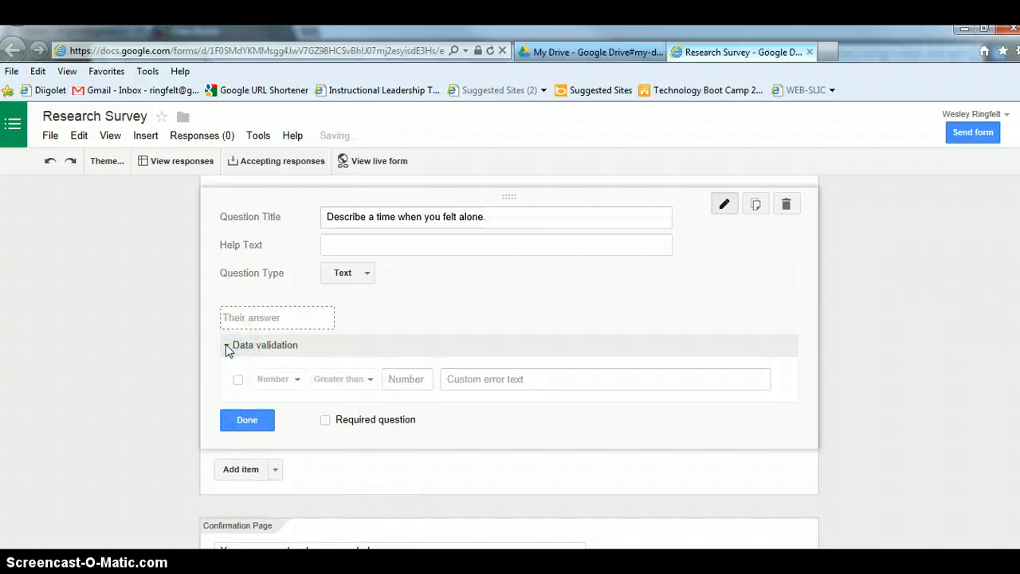
left_click(237, 380)
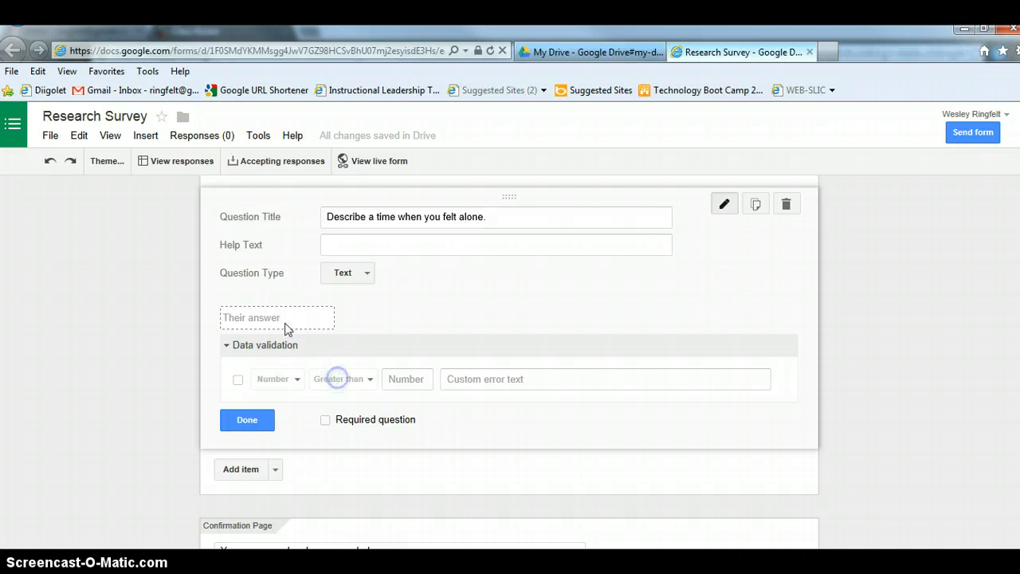
left_click(237, 379)
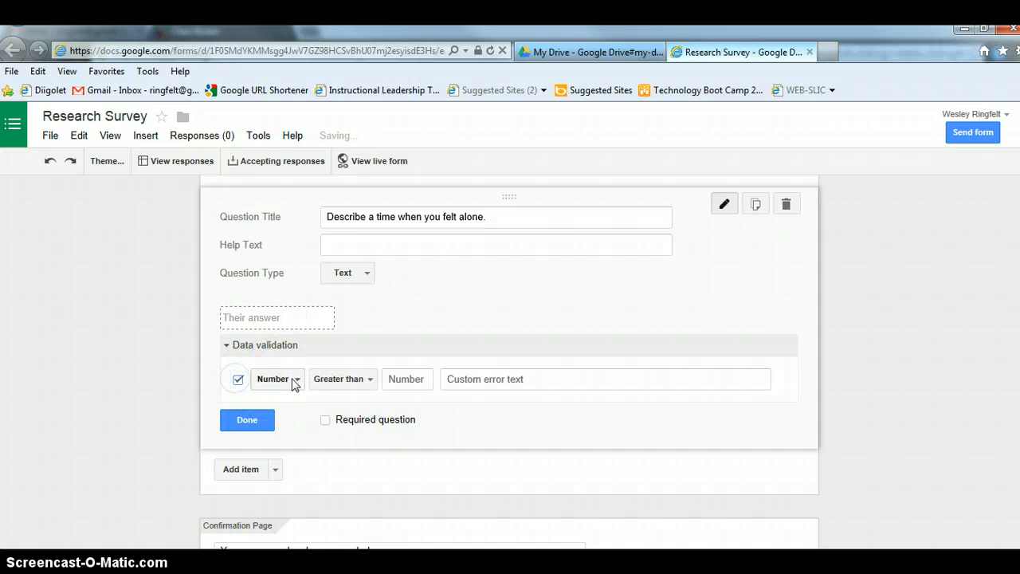
left_click(300, 381)
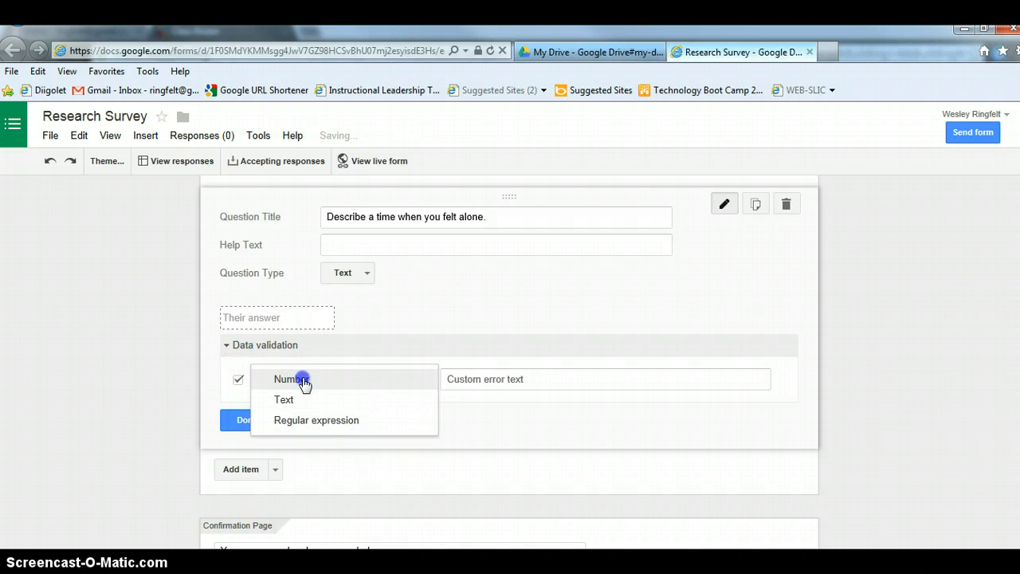
left_click(302, 380)
left_click(359, 380)
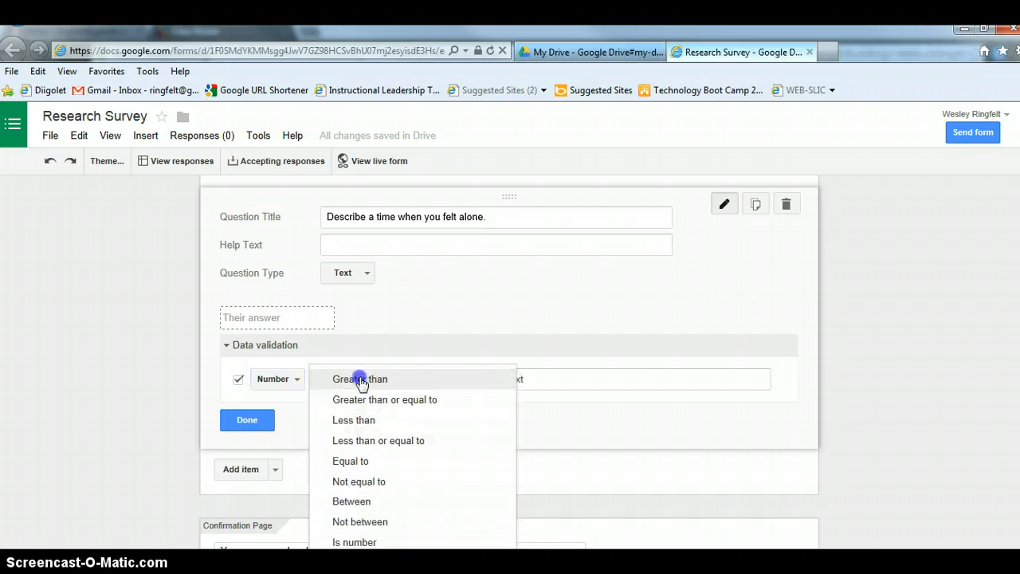
left_click(432, 302)
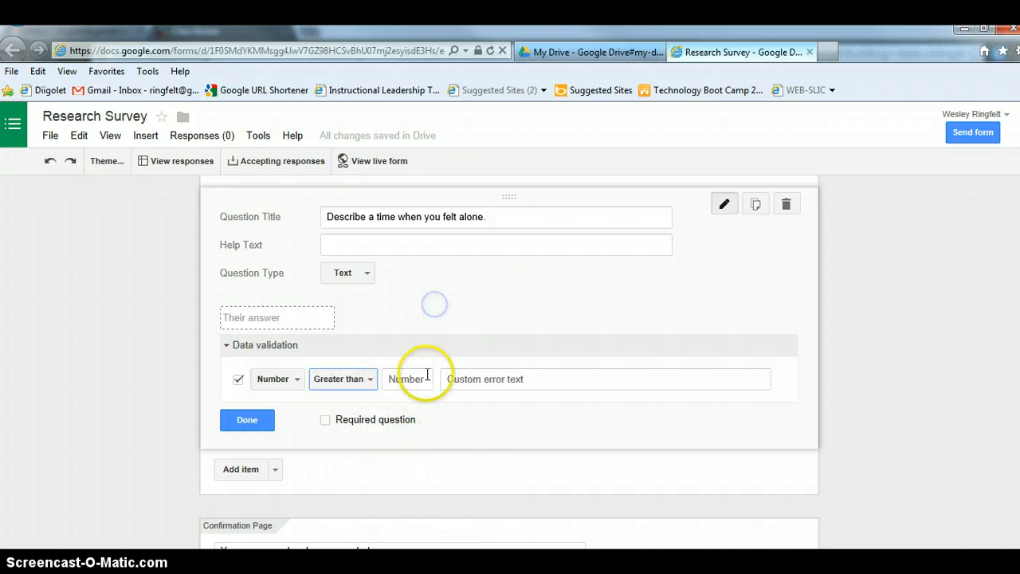
left_click(237, 380)
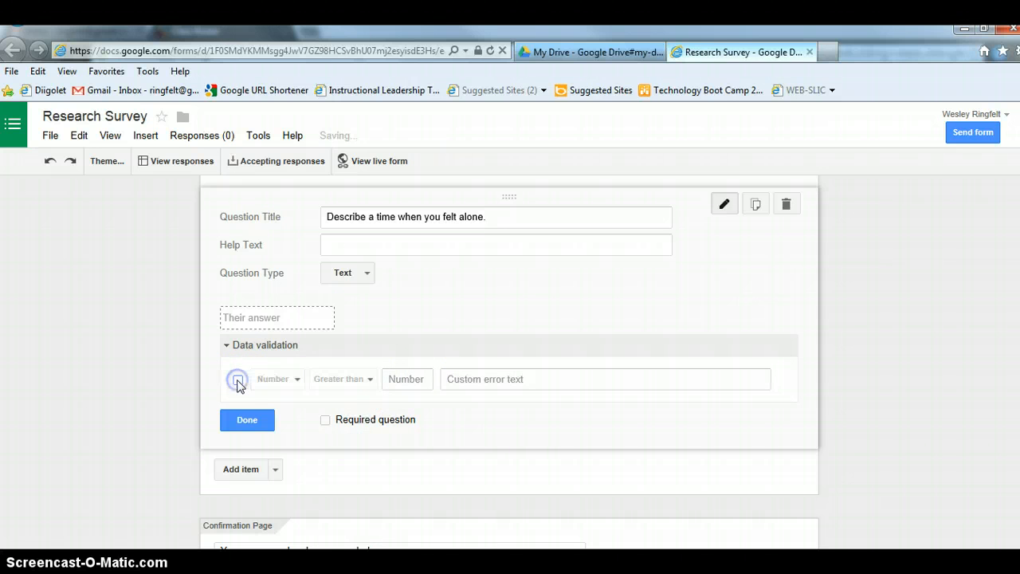
Make the "Describe a time when you felt alone." question required and finish editing it.
left_click(325, 420)
scroll(303, 398, "down", 1)
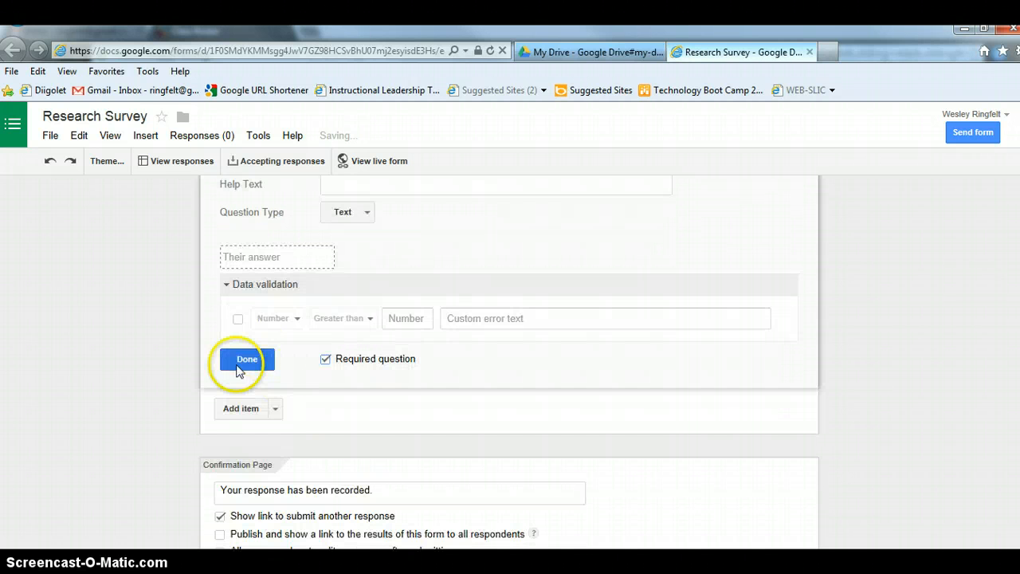
left_click(244, 359)
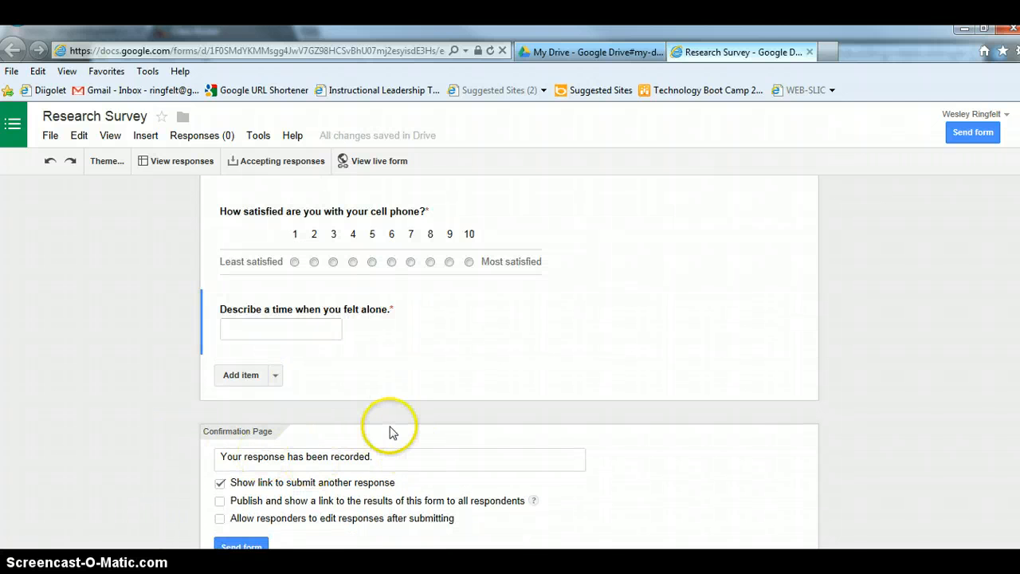
scroll(398, 423, "up", 4)
scroll(401, 419, "up", 1)
scroll(400, 418, "down", 5)
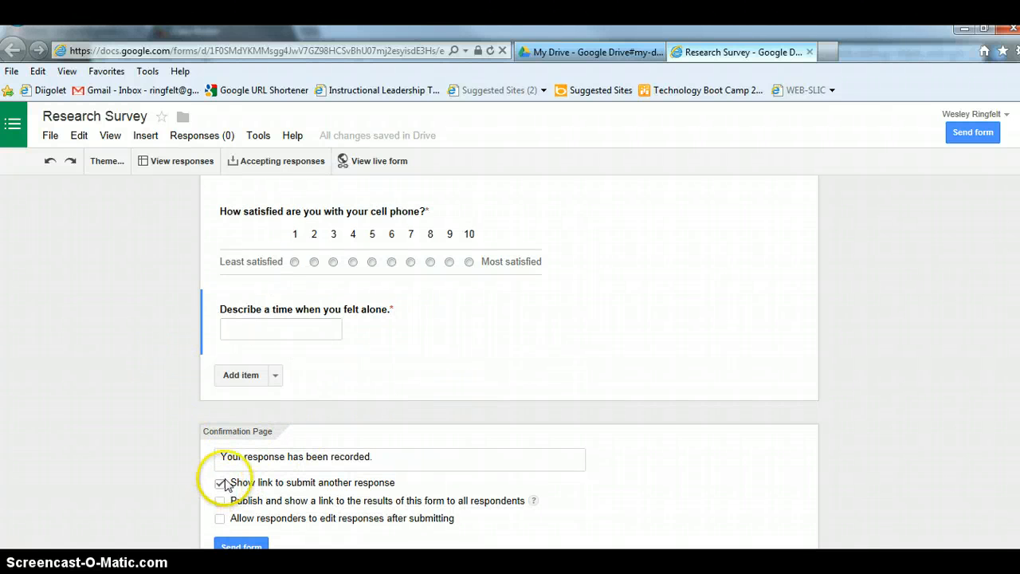
left_click(246, 547)
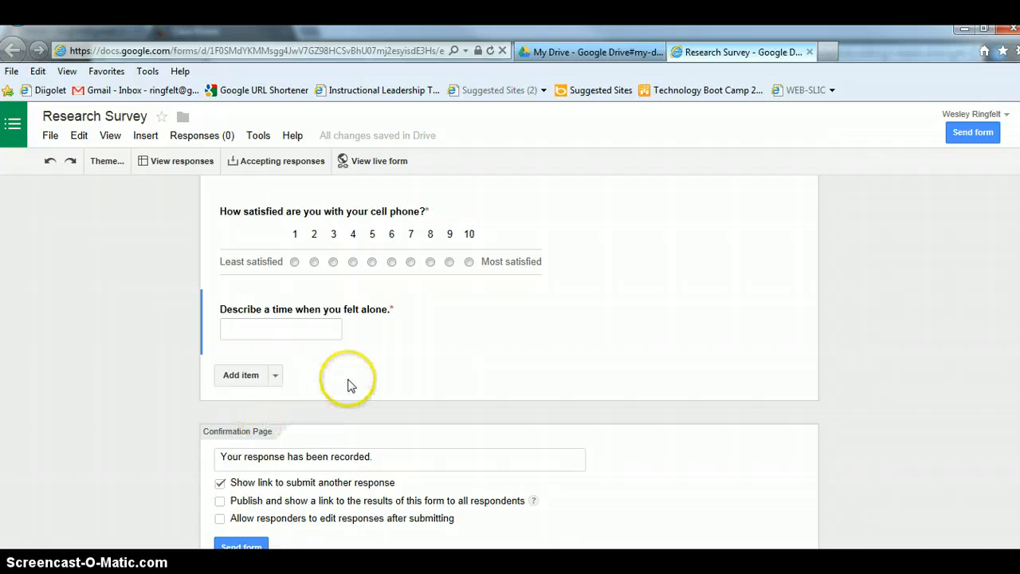
Open the live version of the form and look over all of its questions.
left_click(380, 161)
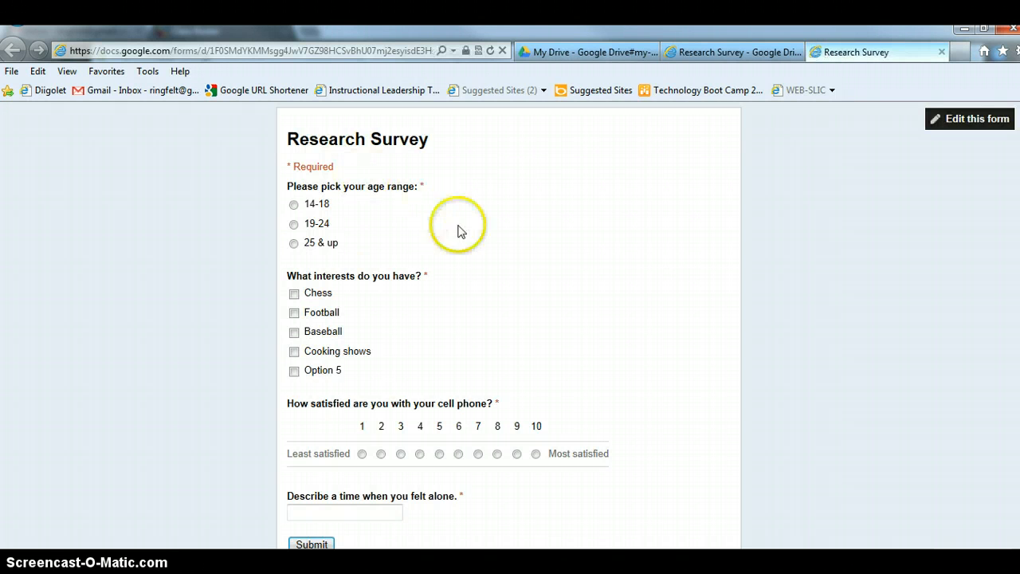
scroll(597, 298, "down", 1)
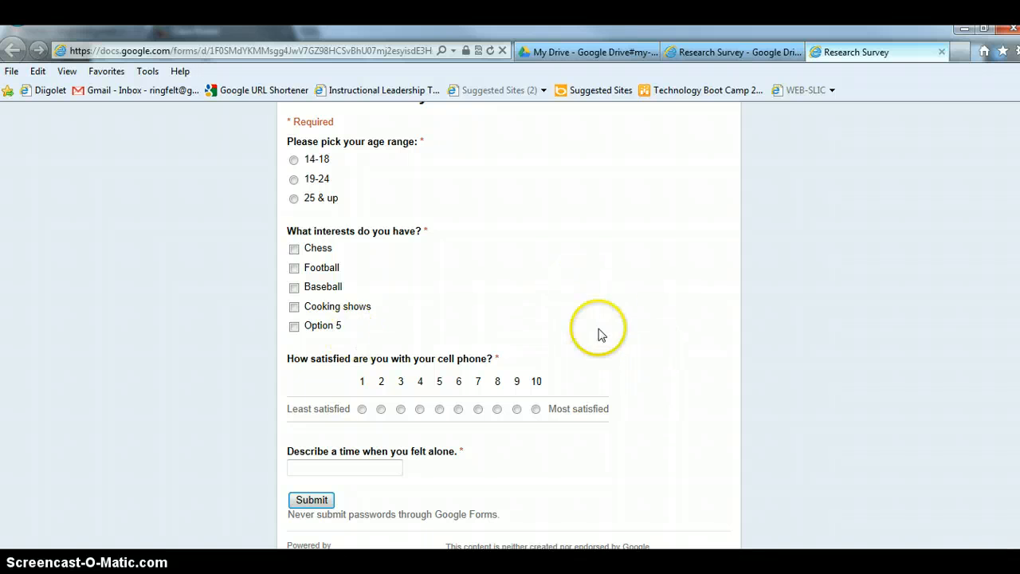
scroll(558, 319, "up", 1)
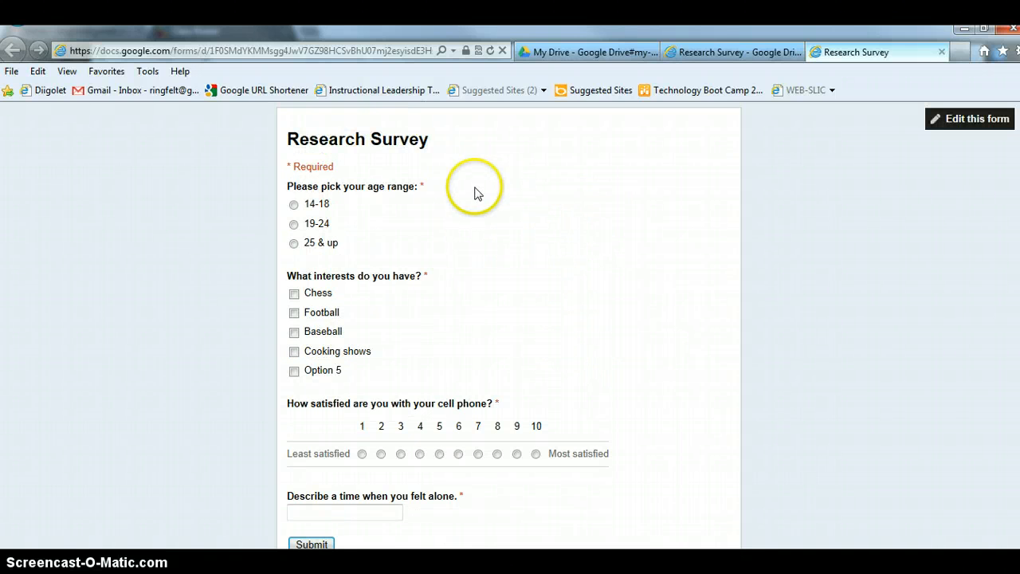
Answer the age range with "25 & up" and select Chess, Football, Baseball and Cooking shows as interests.
left_click(293, 207)
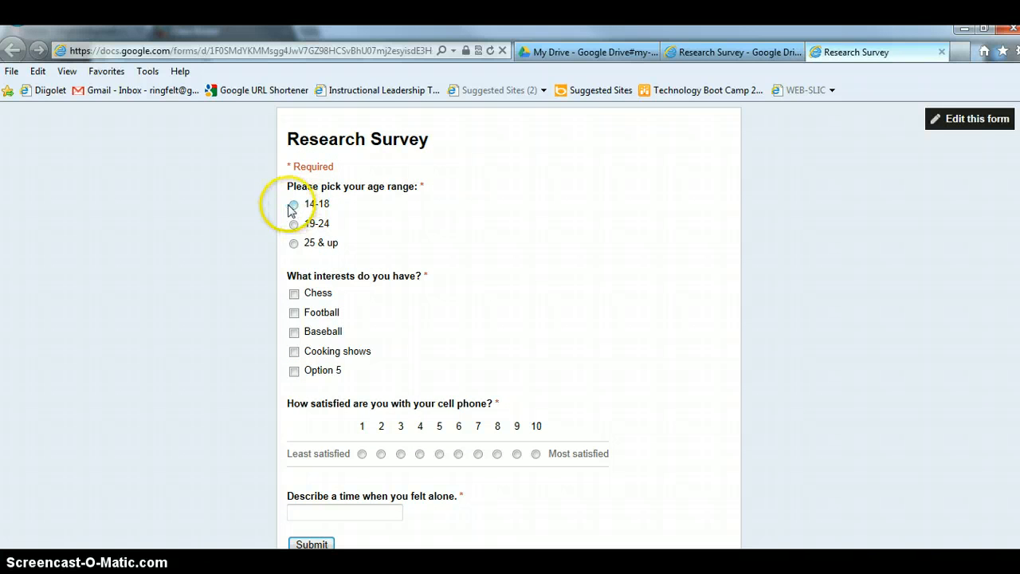
left_click(293, 243)
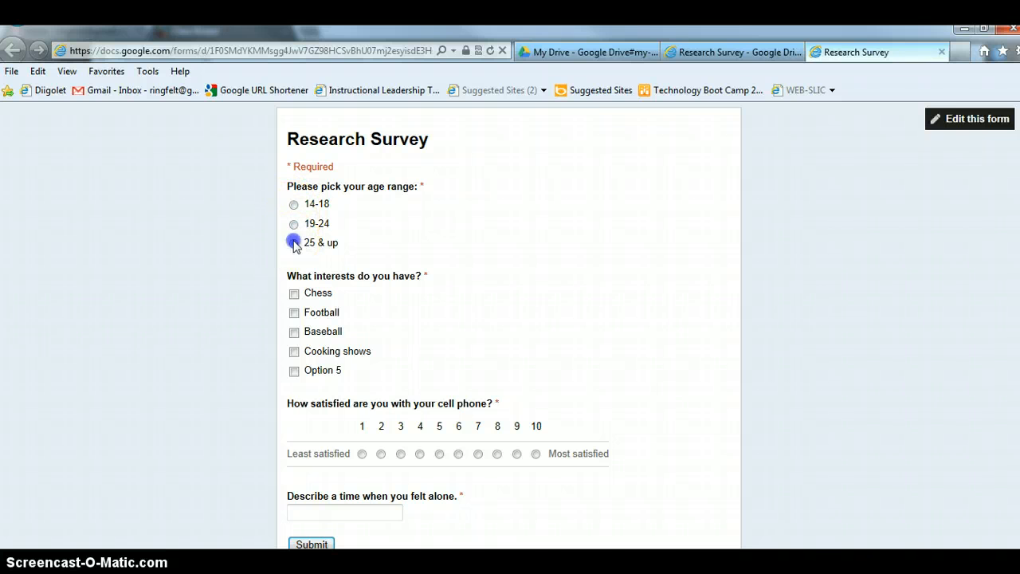
left_click(293, 294)
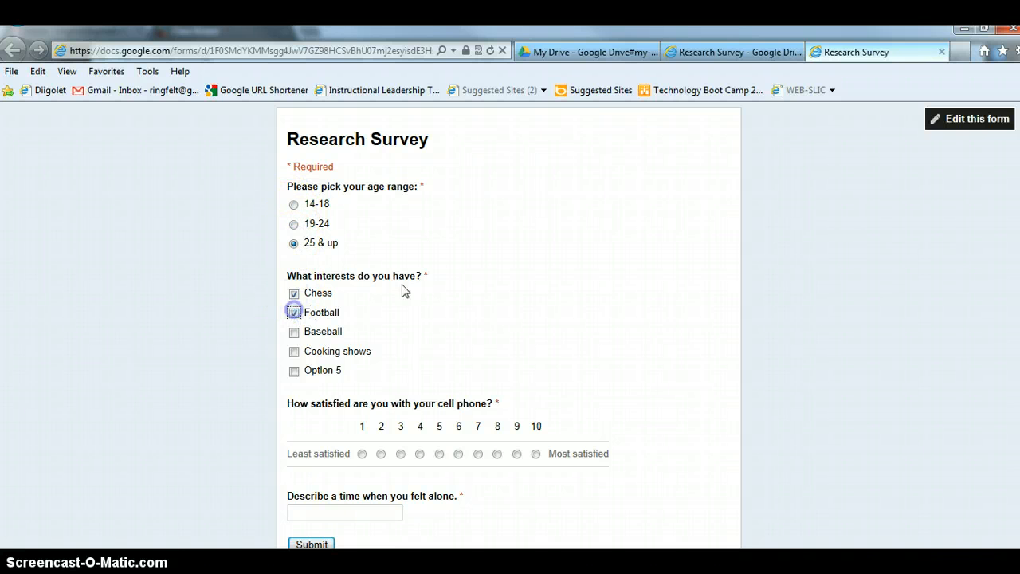
left_click(293, 352)
left_click(294, 333)
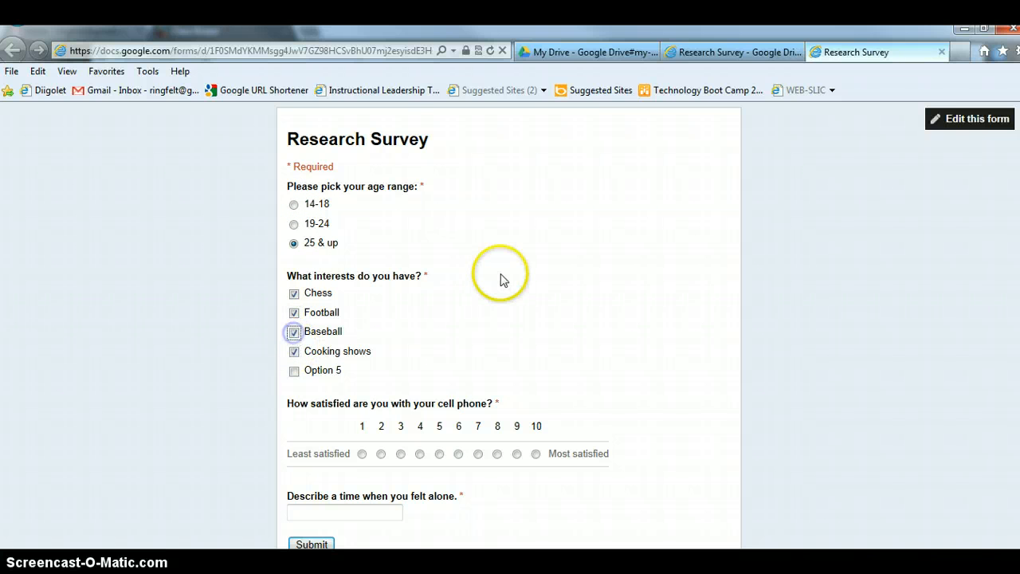
Rate the cell phone satisfaction, answer the "Describe a time when you felt alone." question, and submit the response.
scroll(501, 278, "down", 1)
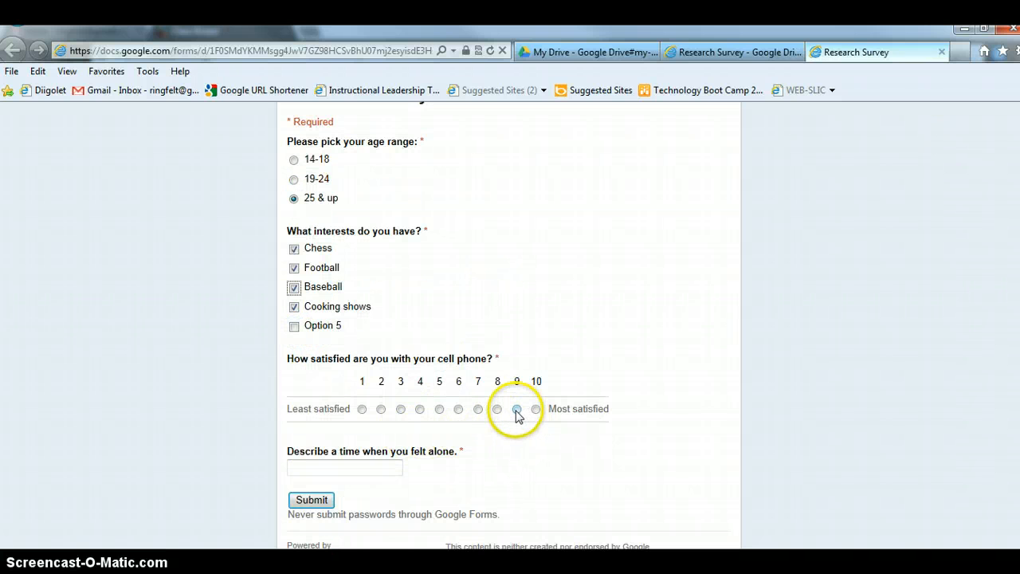
left_click(385, 467)
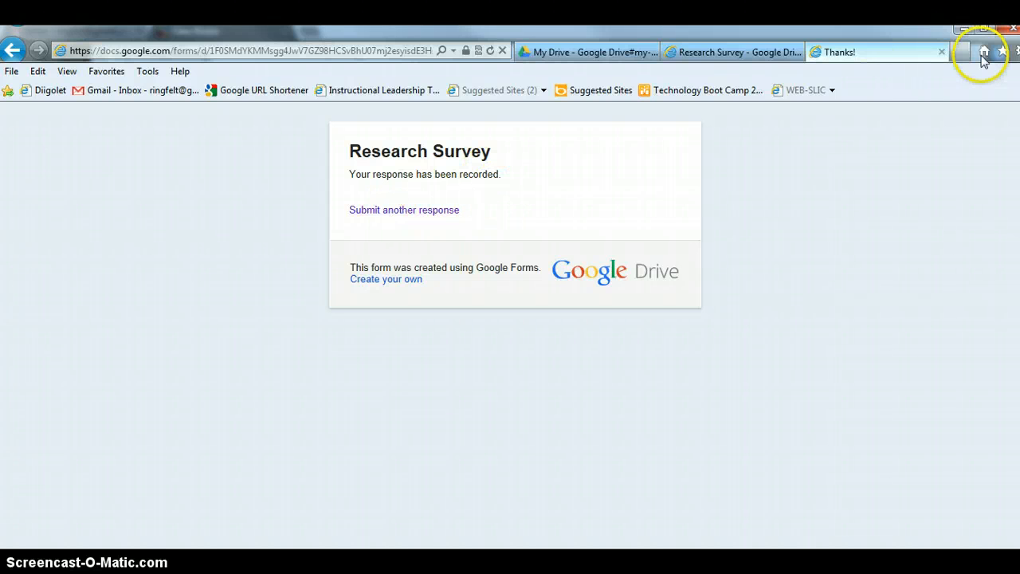
Close the live form and turn off "Show link to submit another response" for the confirmation page.
left_click(941, 51)
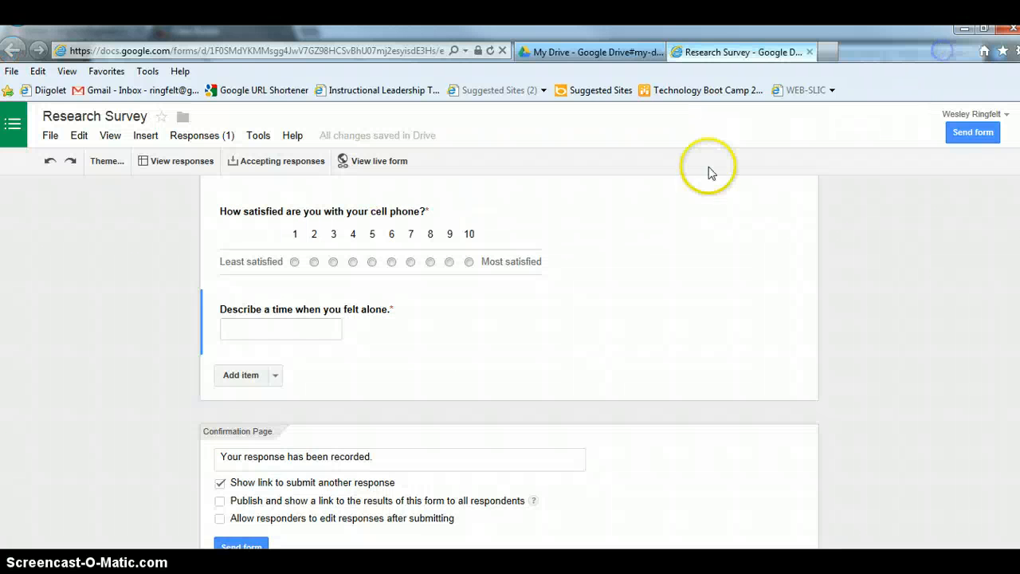
left_click(220, 484)
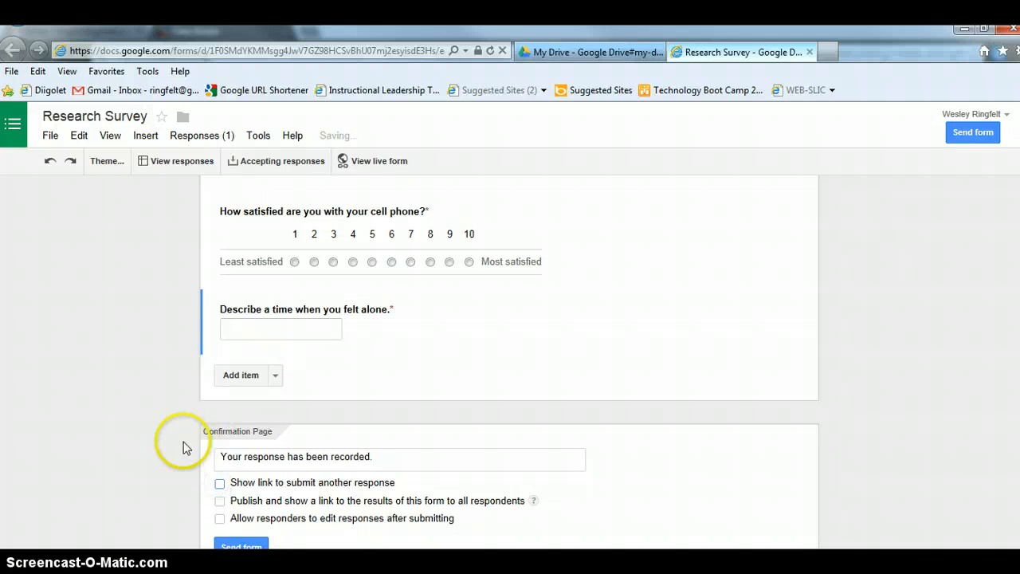
Open the Send form dialog to view the share link and email options, and close it.
left_click(252, 546)
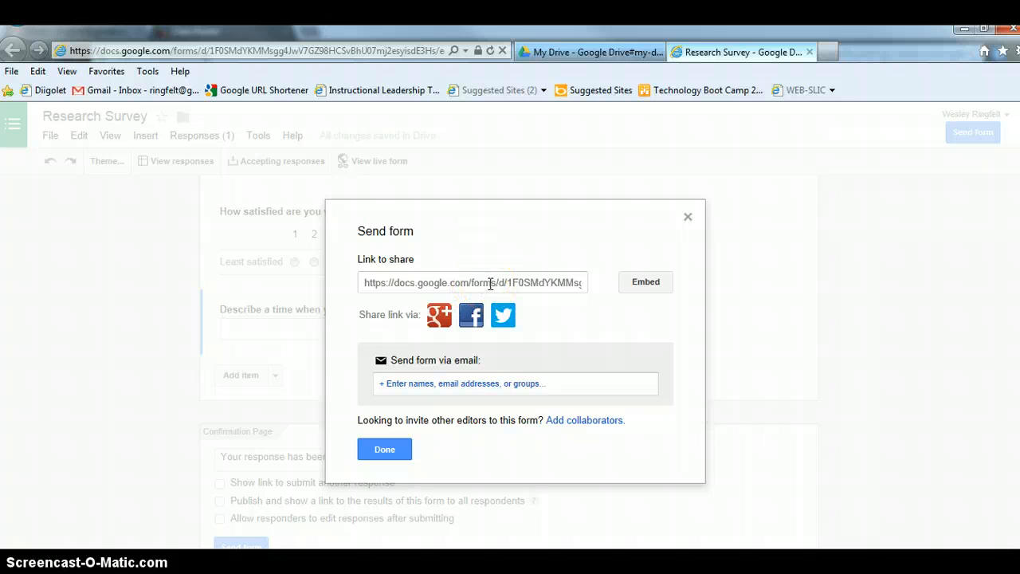
left_click(585, 230)
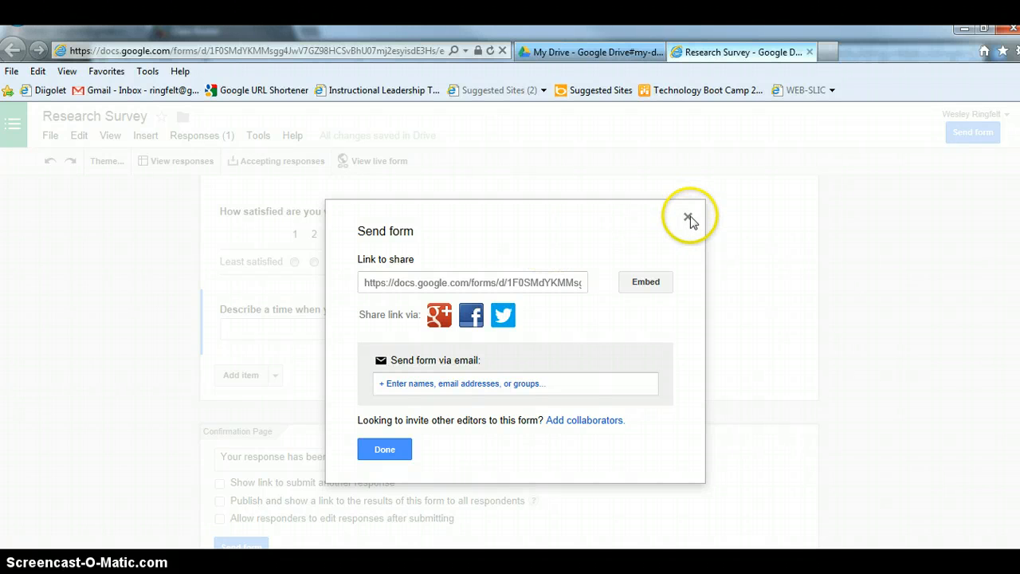
left_click(381, 450)
Go to the My Drive file list and find the Research Survey form.
scroll(533, 368, "up", 10)
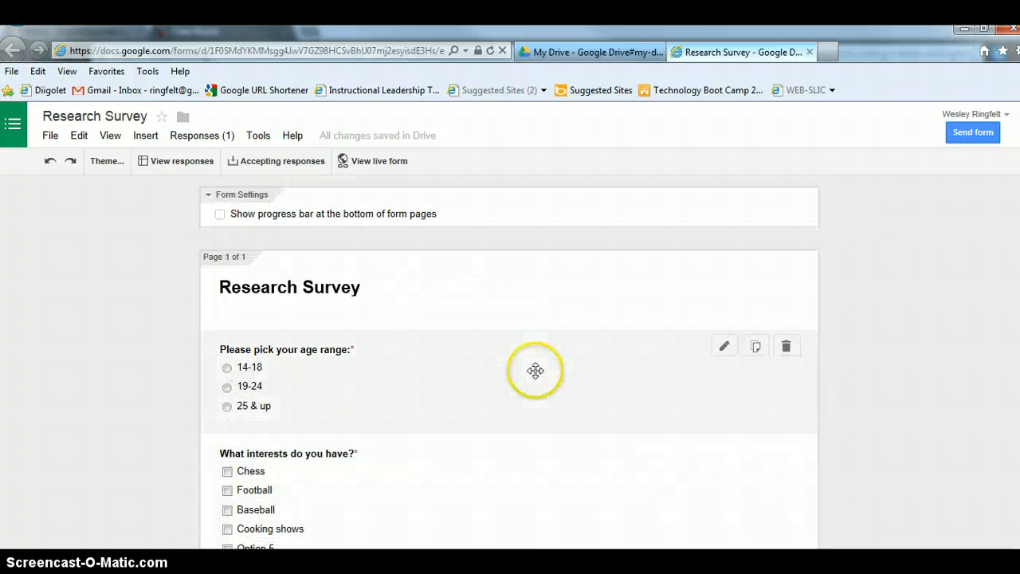
left_click(12, 125)
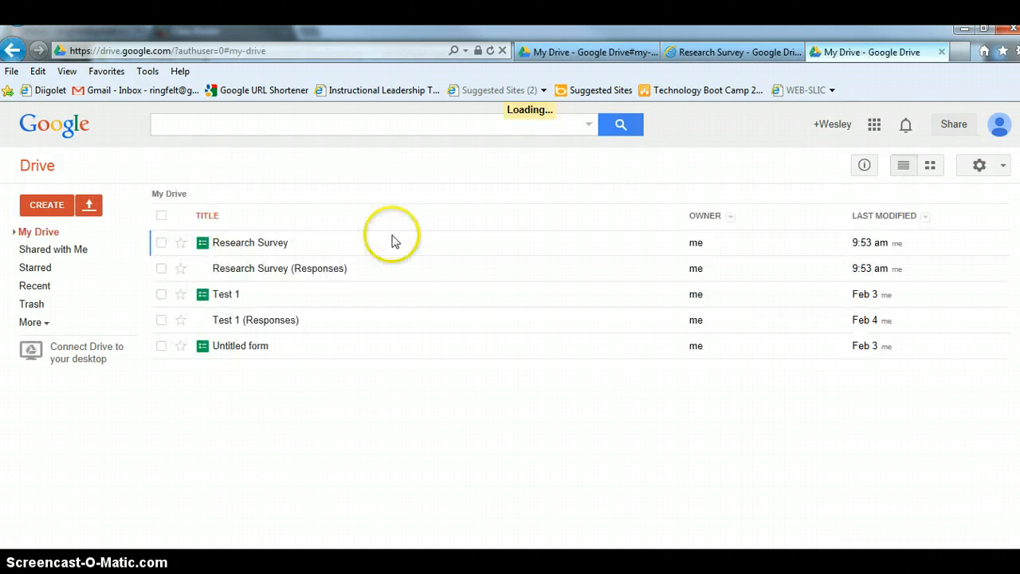
left_click(254, 242)
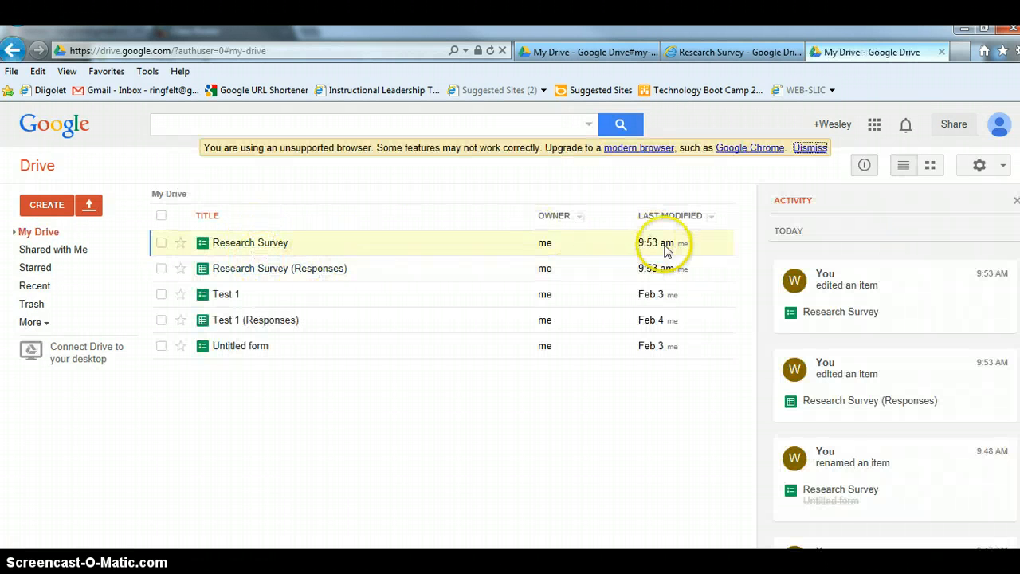